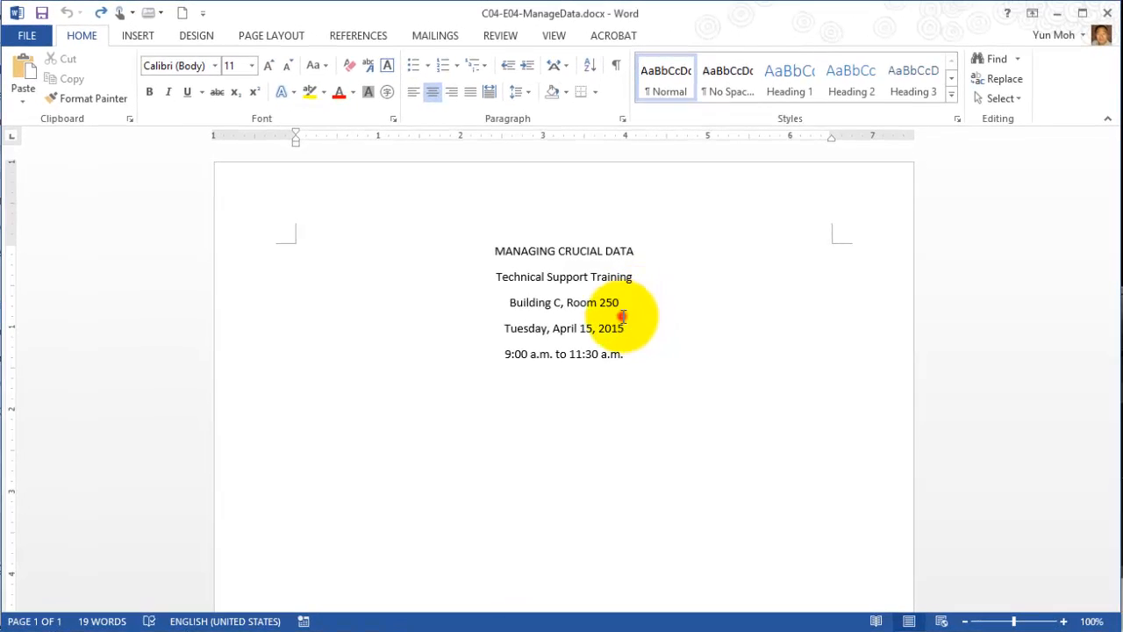
- Set the line spacing of the entire document text to 1.0
key(ctrl+a)
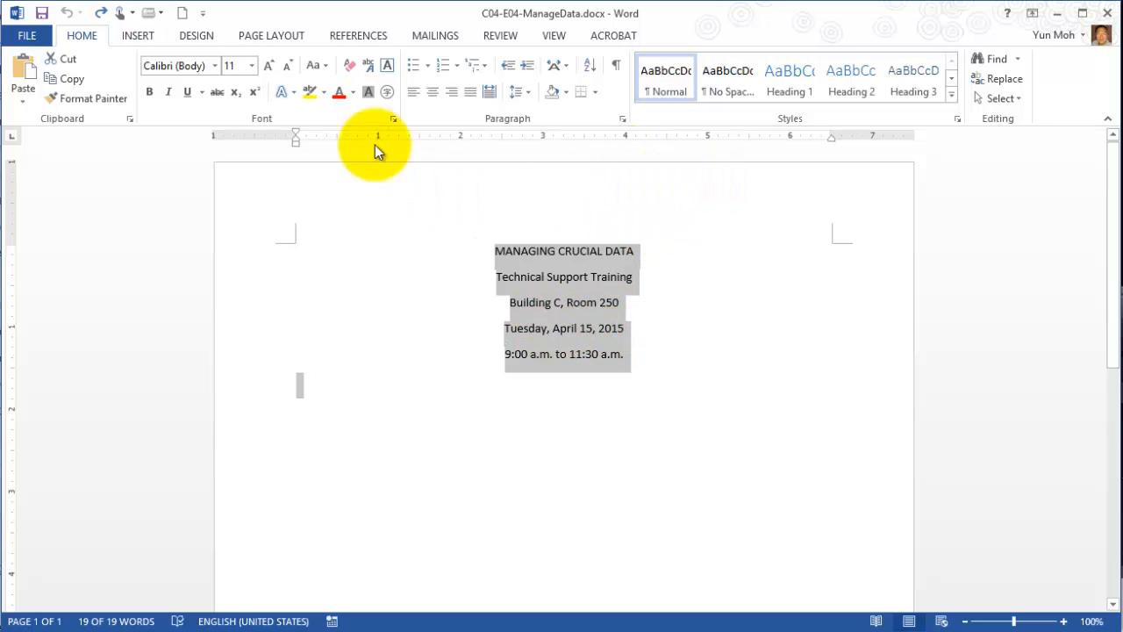
click(90, 38)
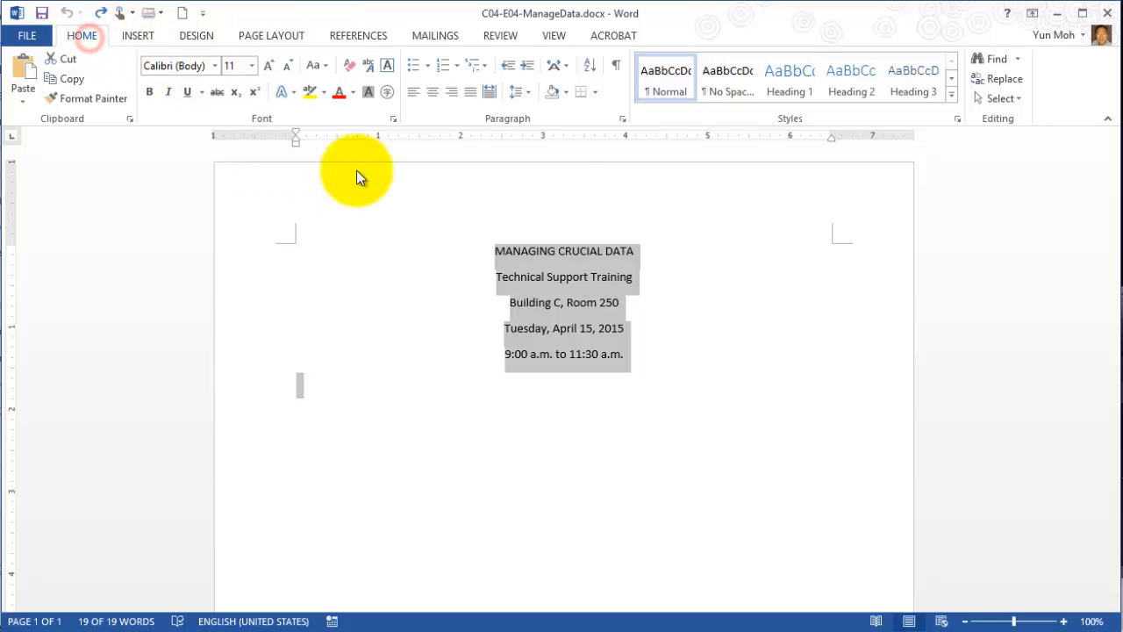
click(518, 120)
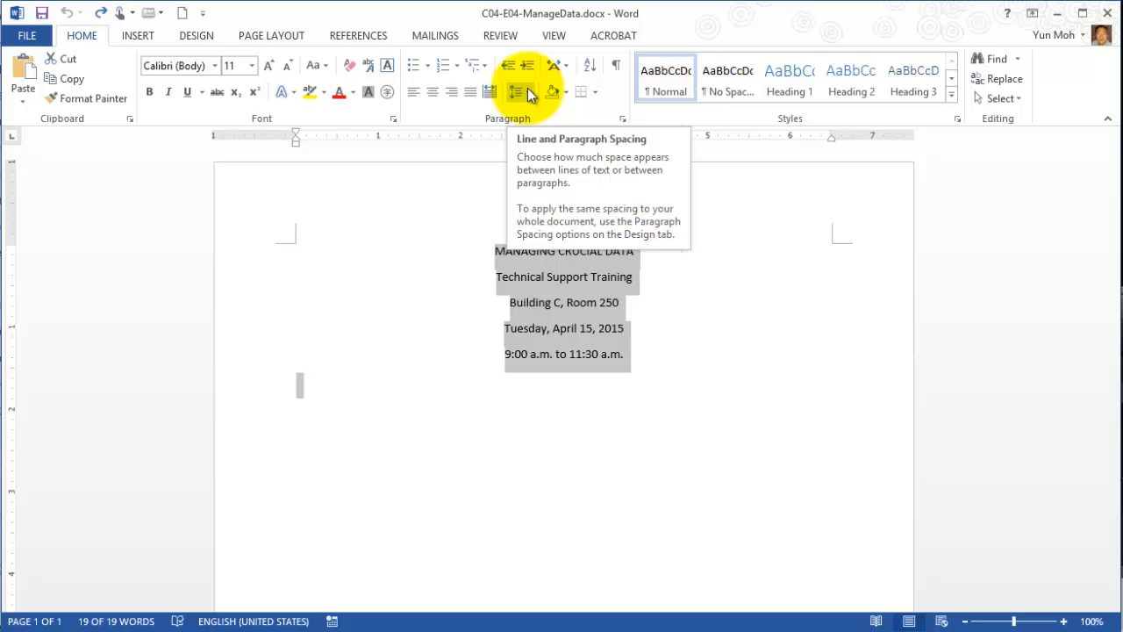
click(530, 93)
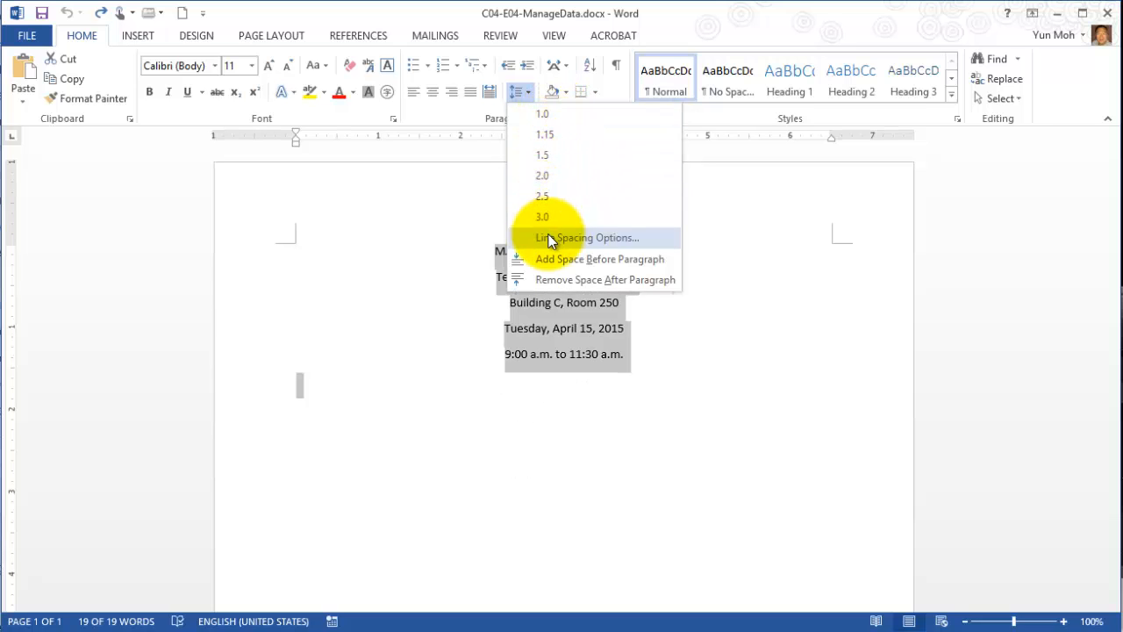
click(550, 115)
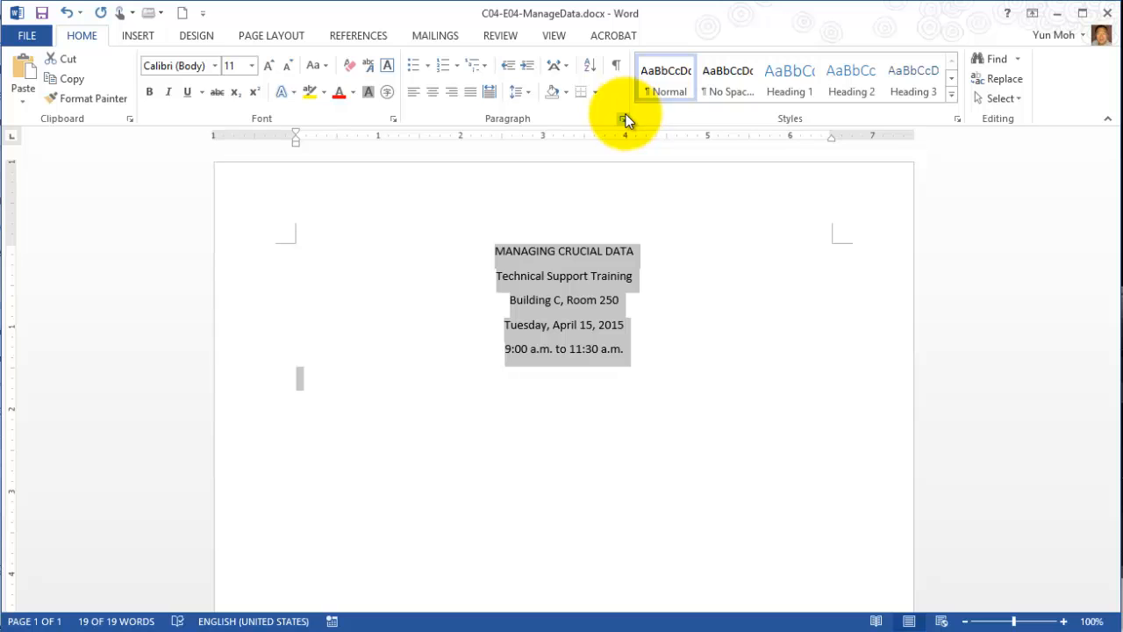
click(529, 93)
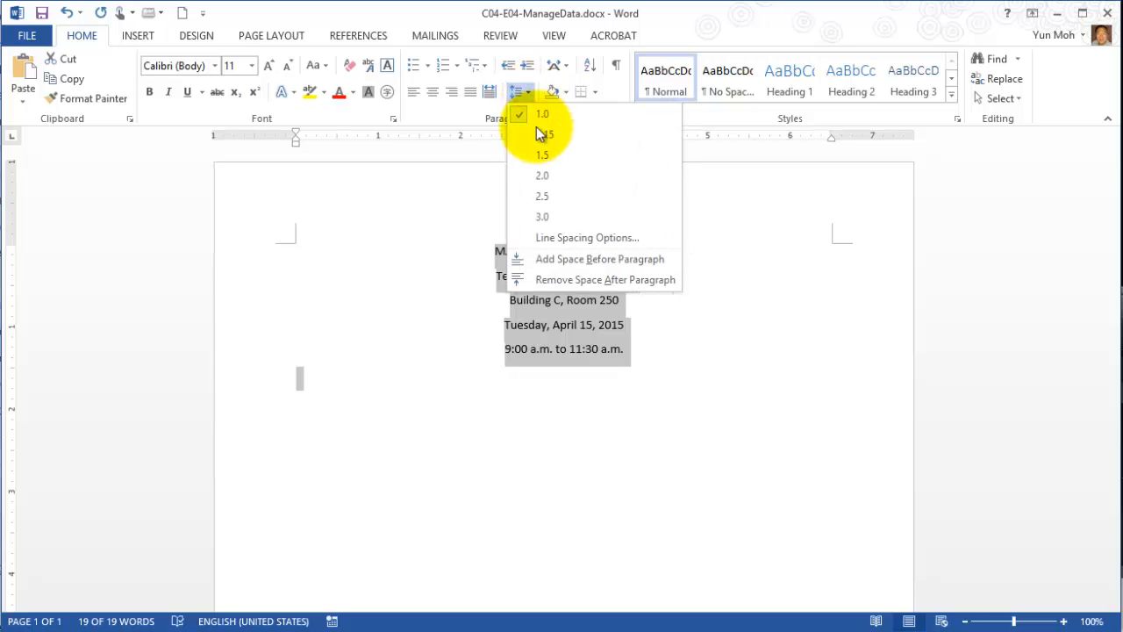
click(574, 233)
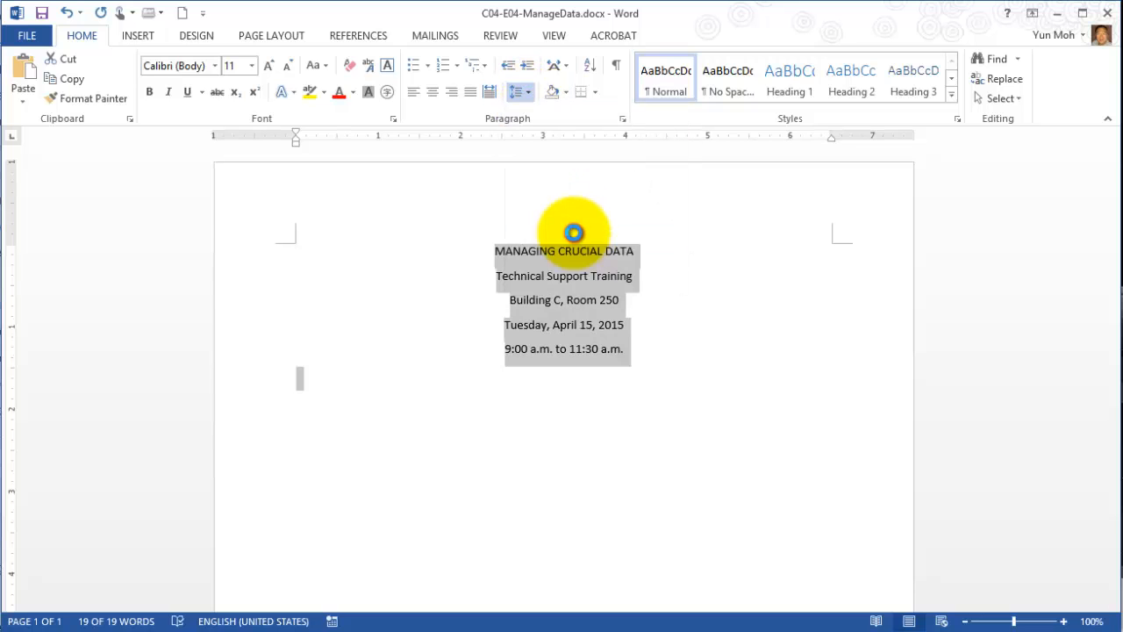
drag(383, 29, 479, 101)
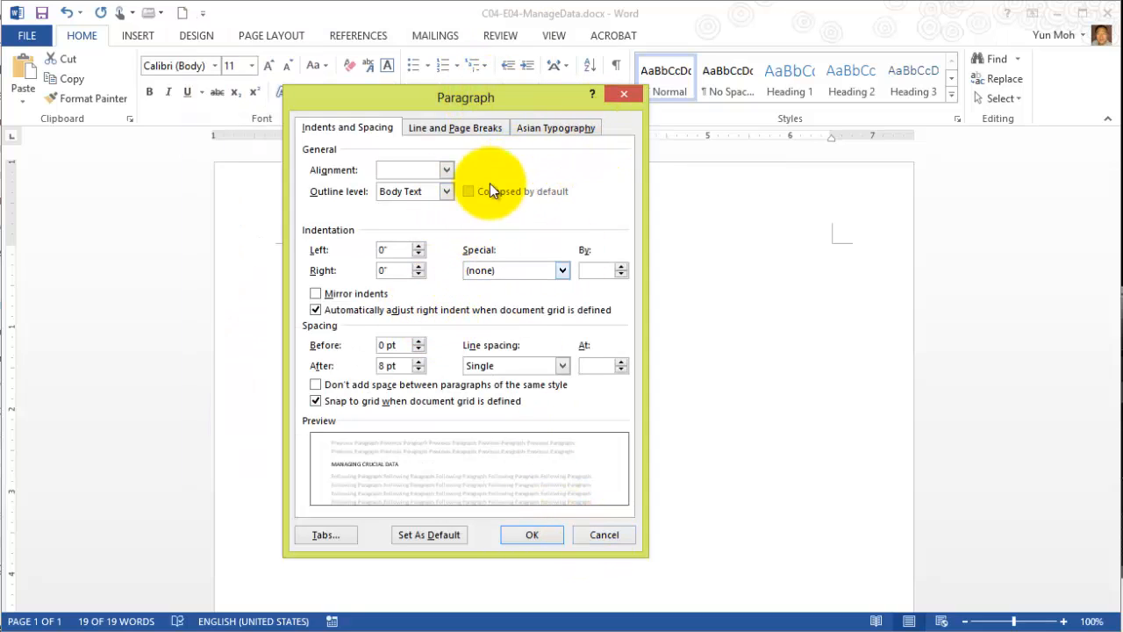
click(475, 93)
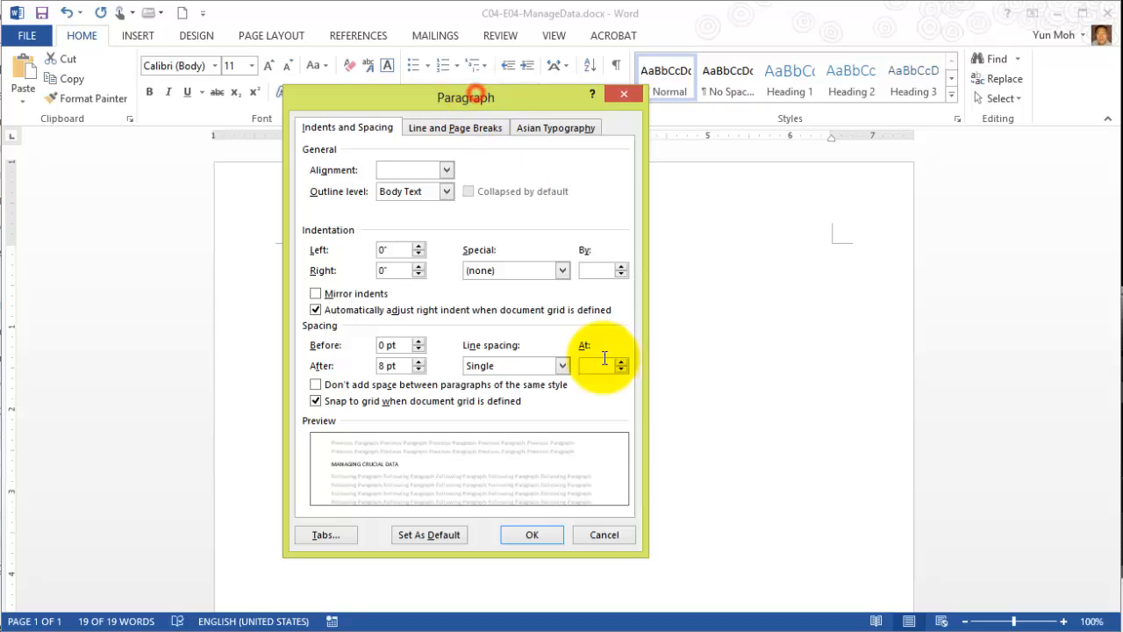
click(607, 534)
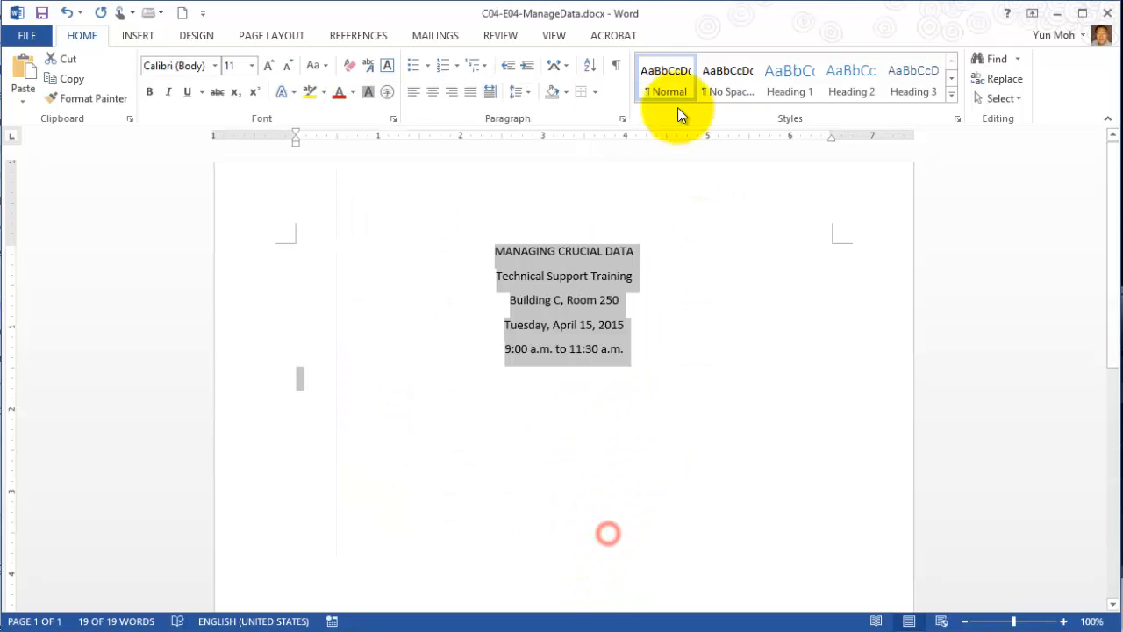
- Open the Paragraph settings for the selected text and lower the spacing after to 6 pt
click(622, 118)
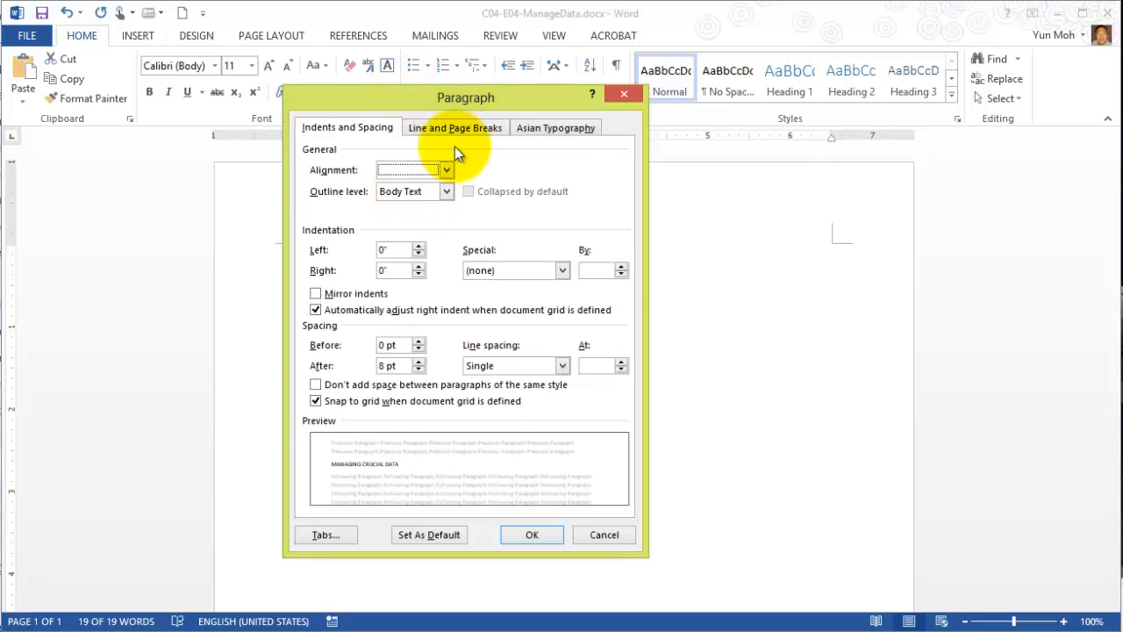
click(326, 328)
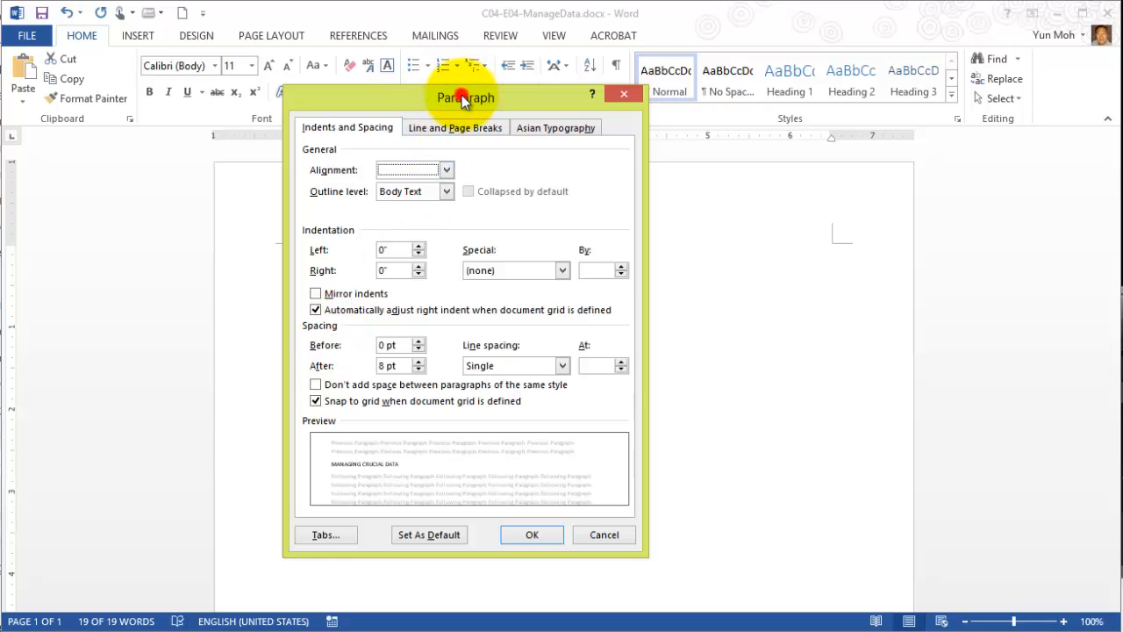
click(322, 366)
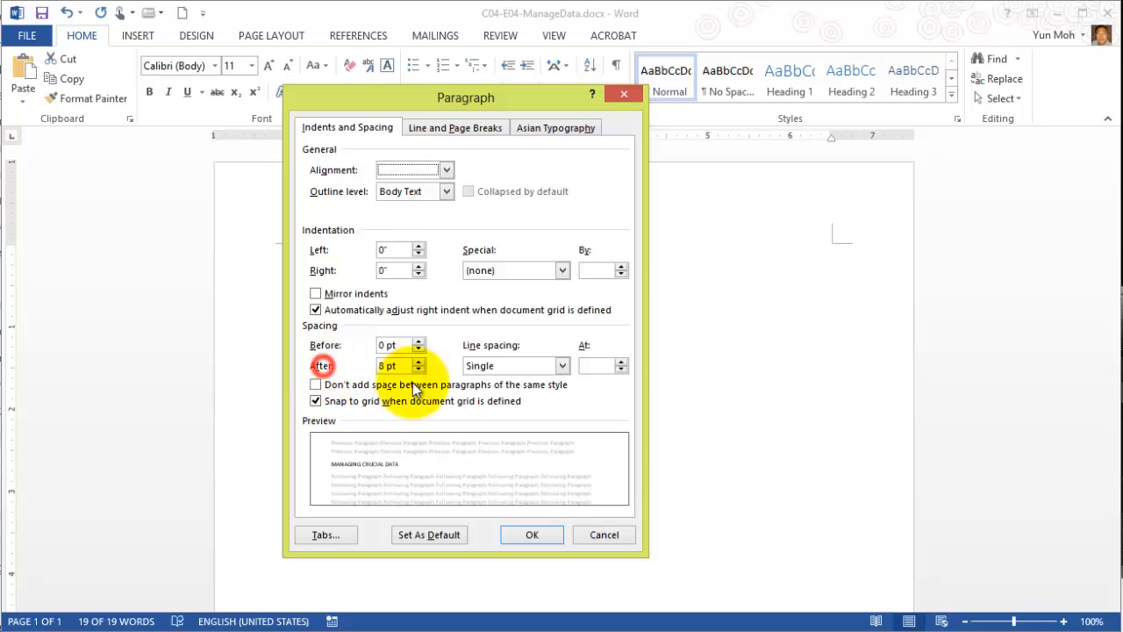
click(386, 365)
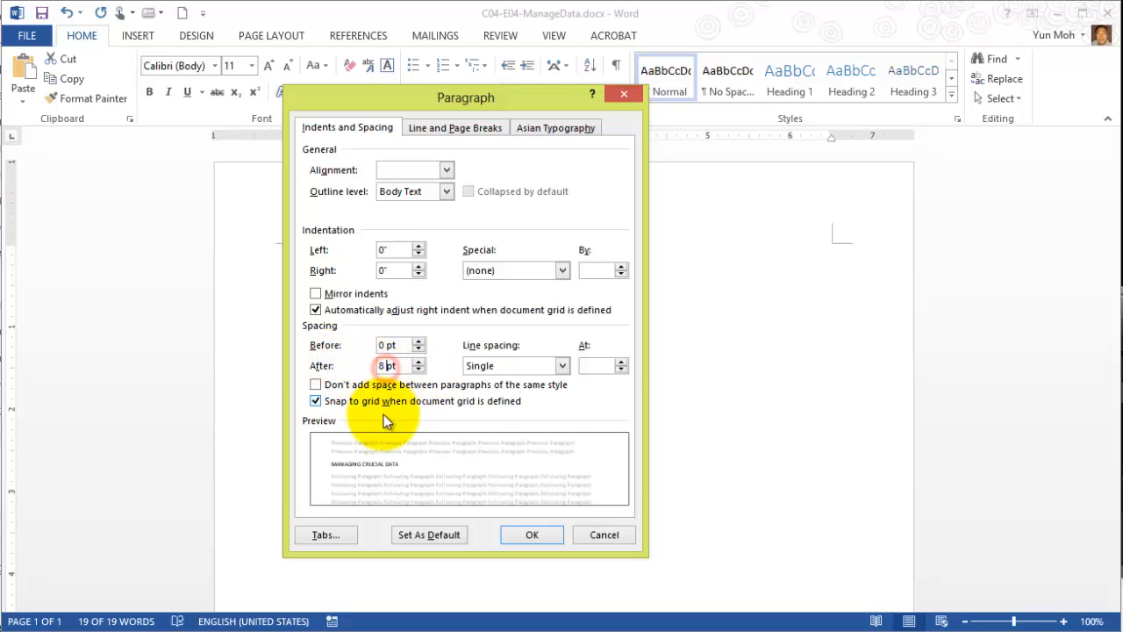
double_click(387, 365)
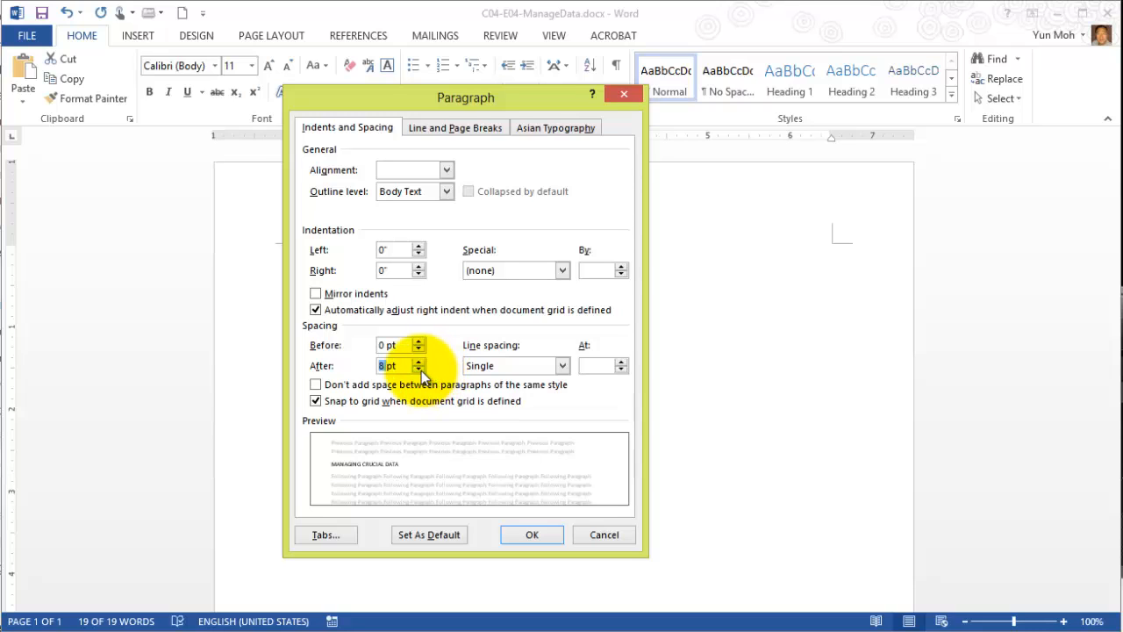
click(418, 369)
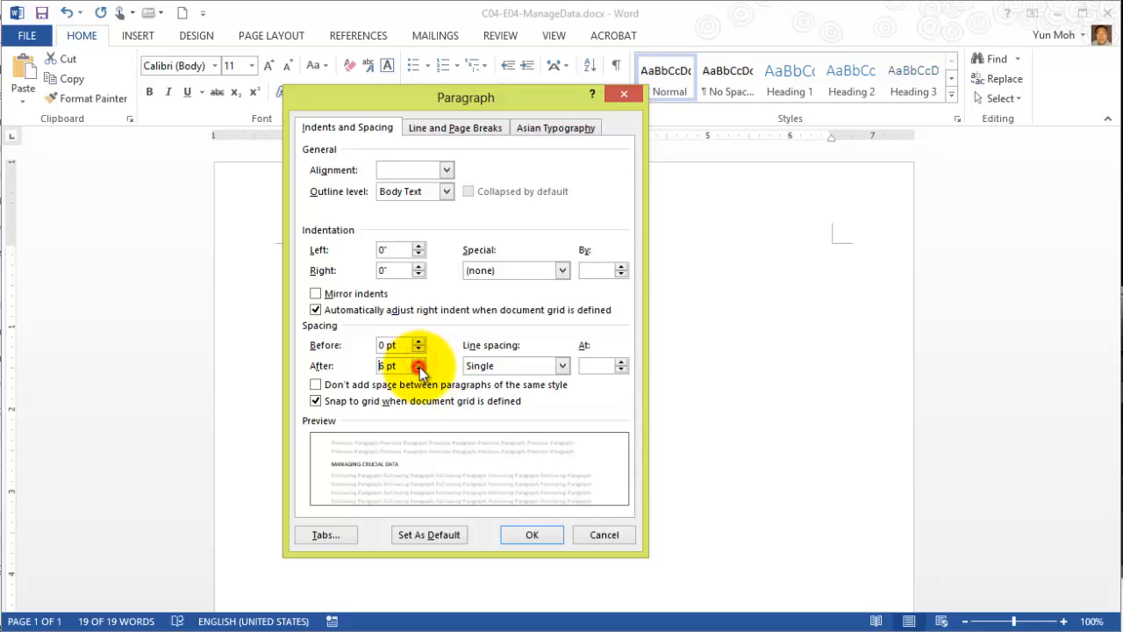
click(420, 368)
click(422, 362)
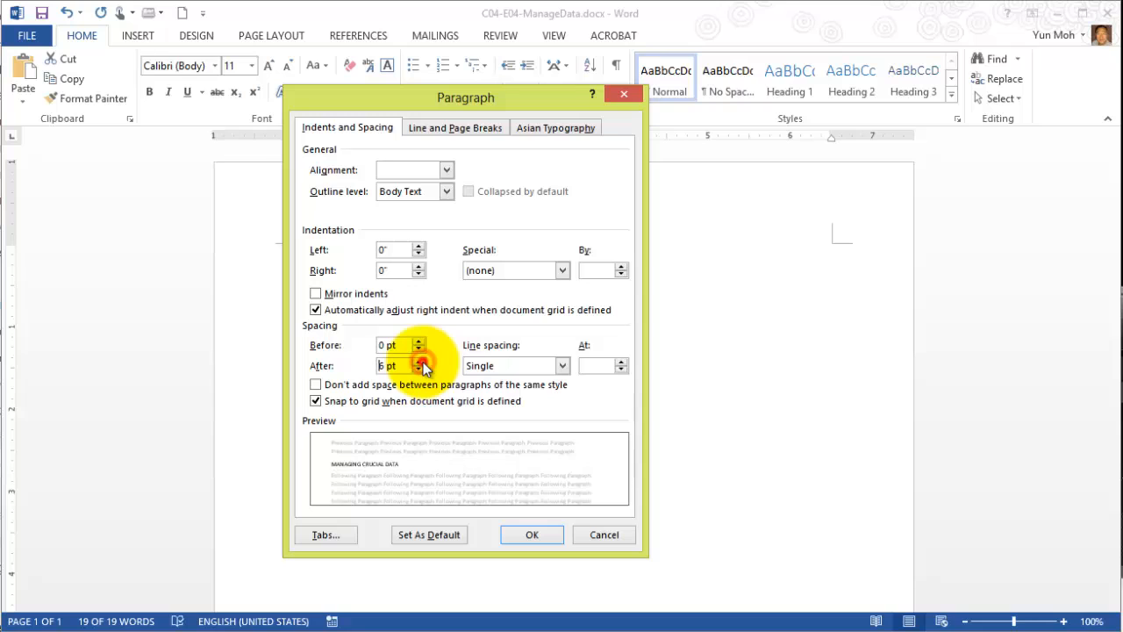
click(422, 362)
click(420, 369)
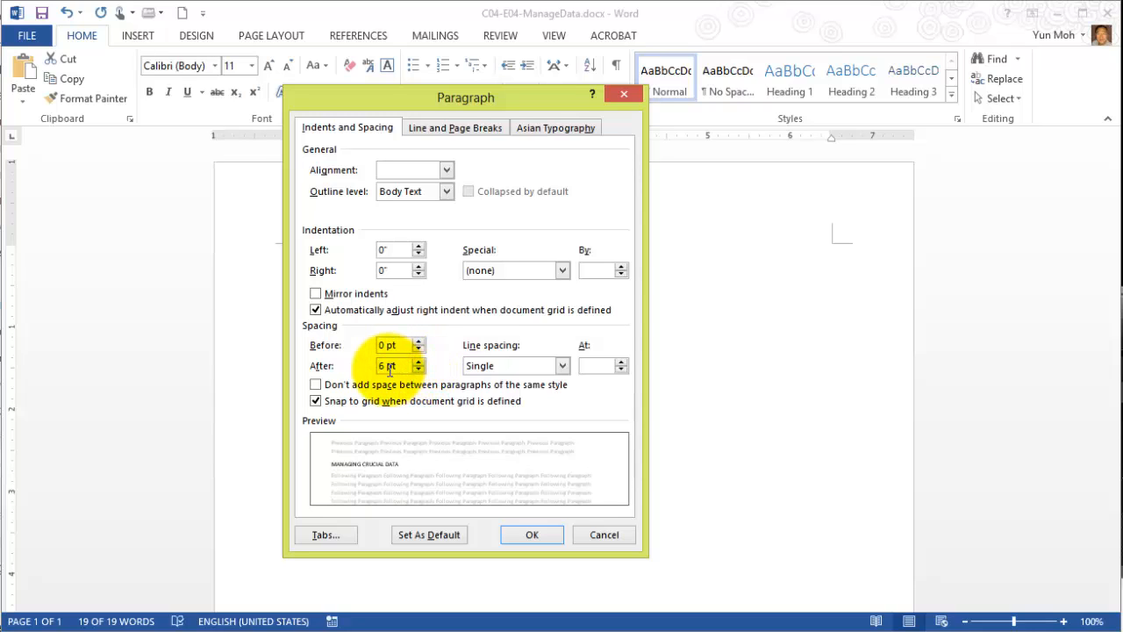
- Set the spacing after the selected paragraphs to 3 pt and apply the paragraph settings
double_click(385, 367)
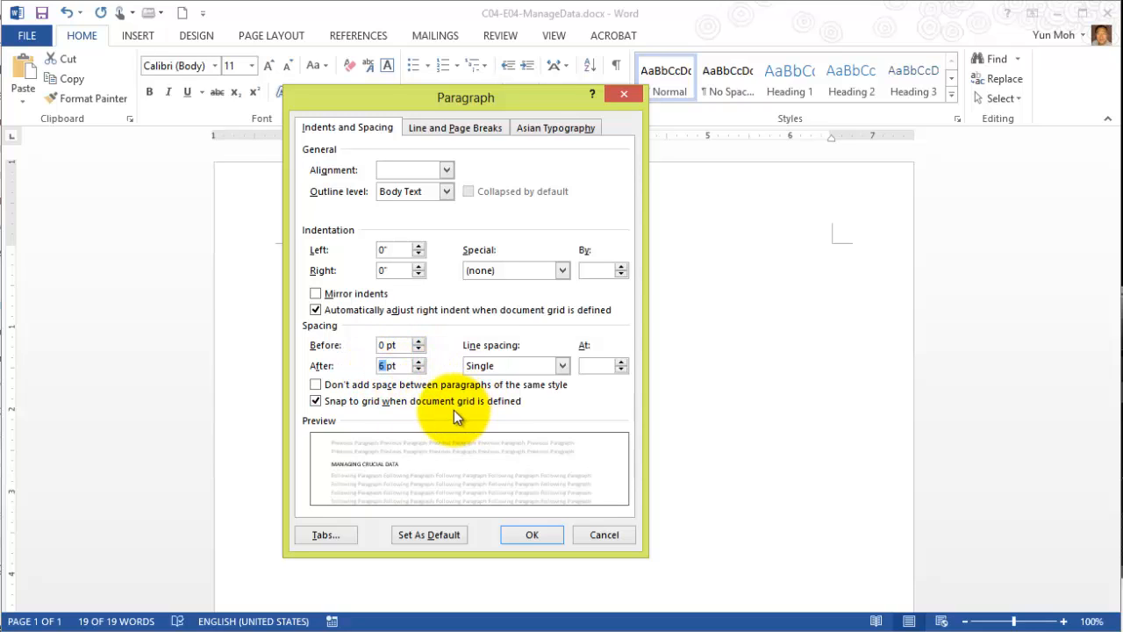
text(3)
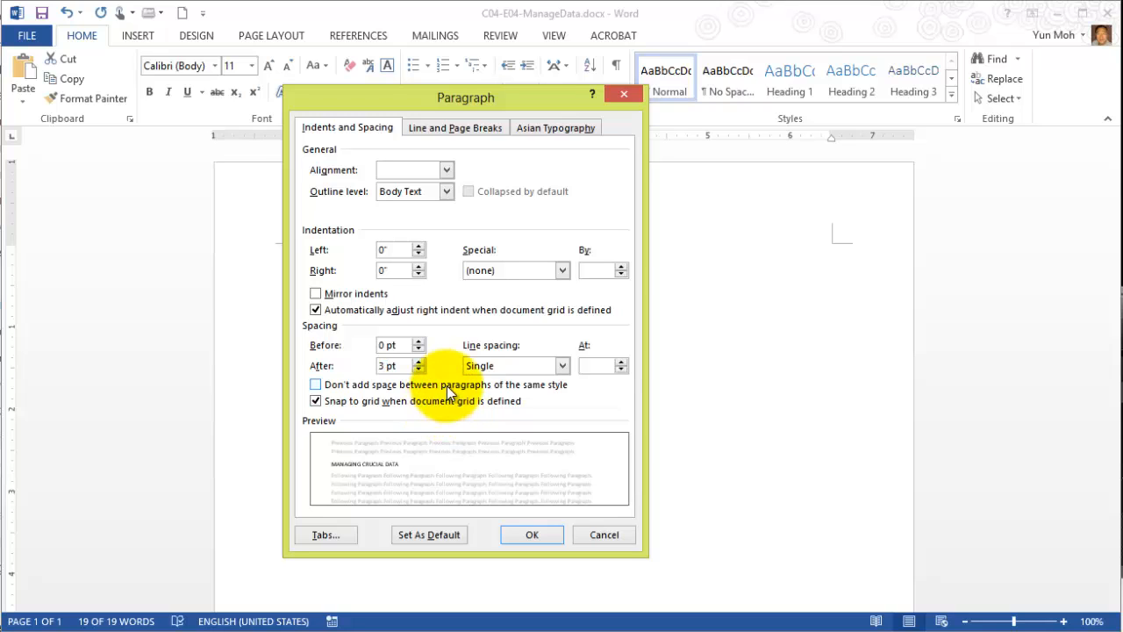
click(436, 365)
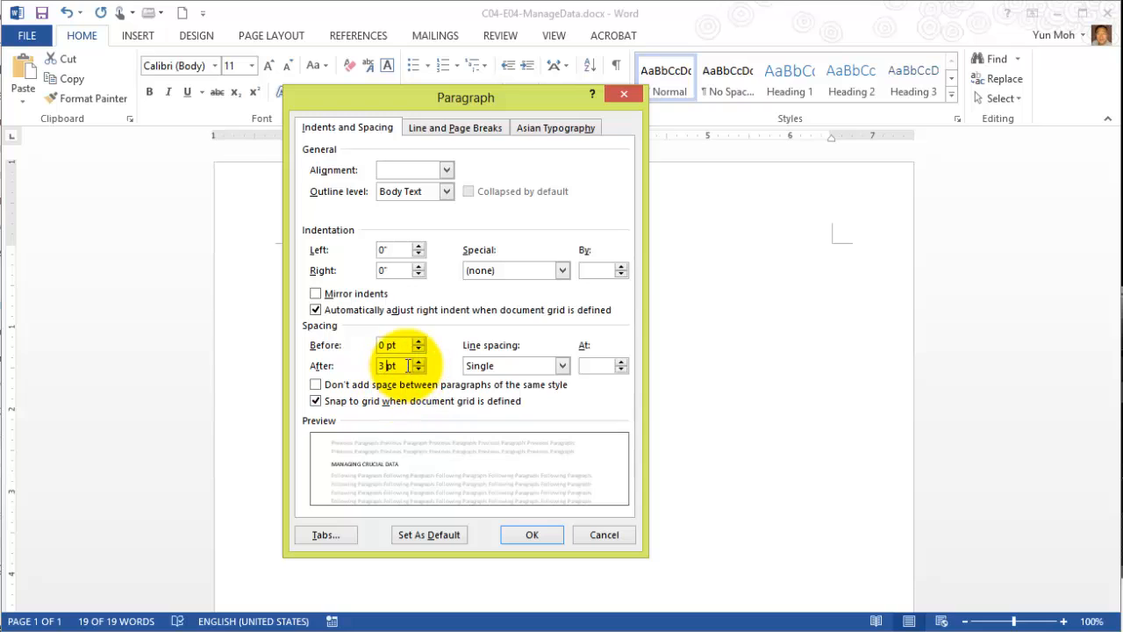
drag(413, 365, 351, 365)
key(BackSpace)
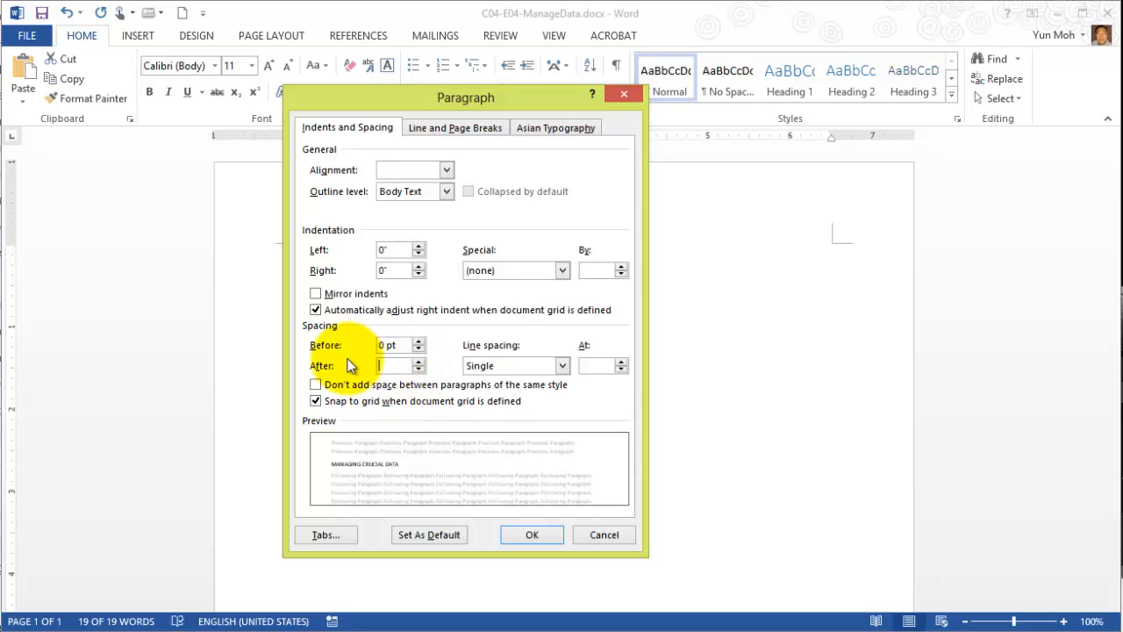
text(3)
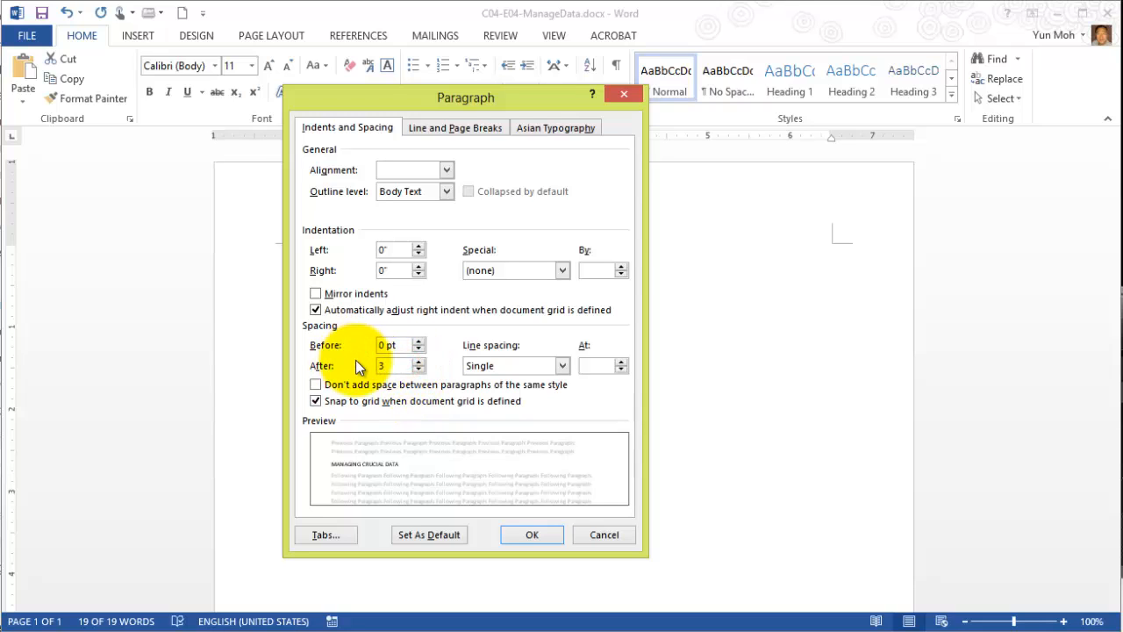
click(438, 359)
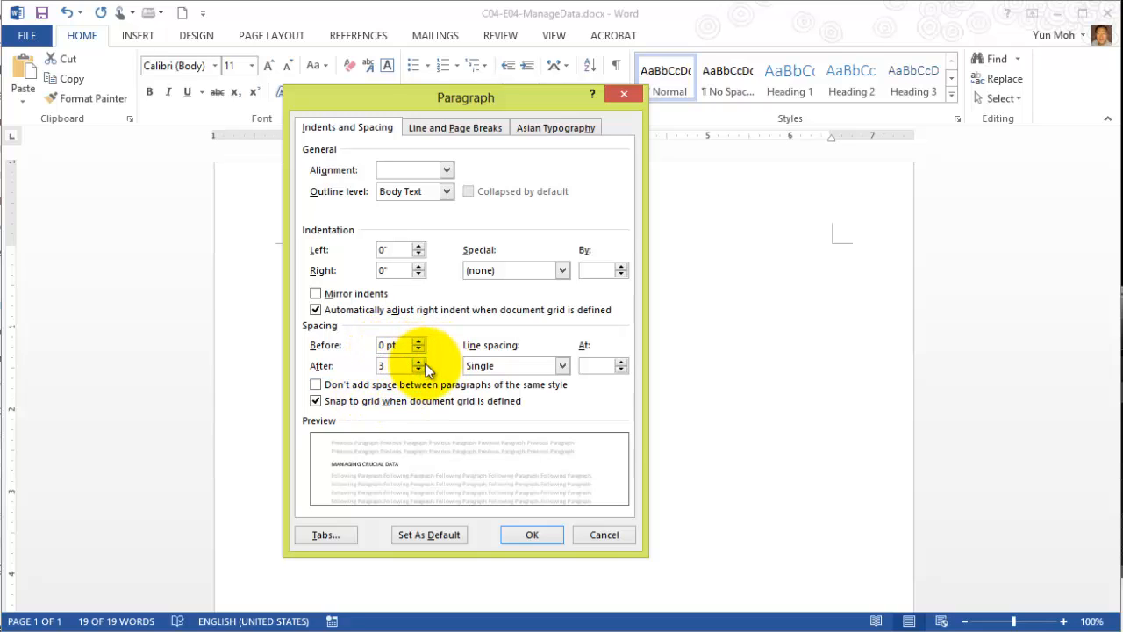
click(530, 534)
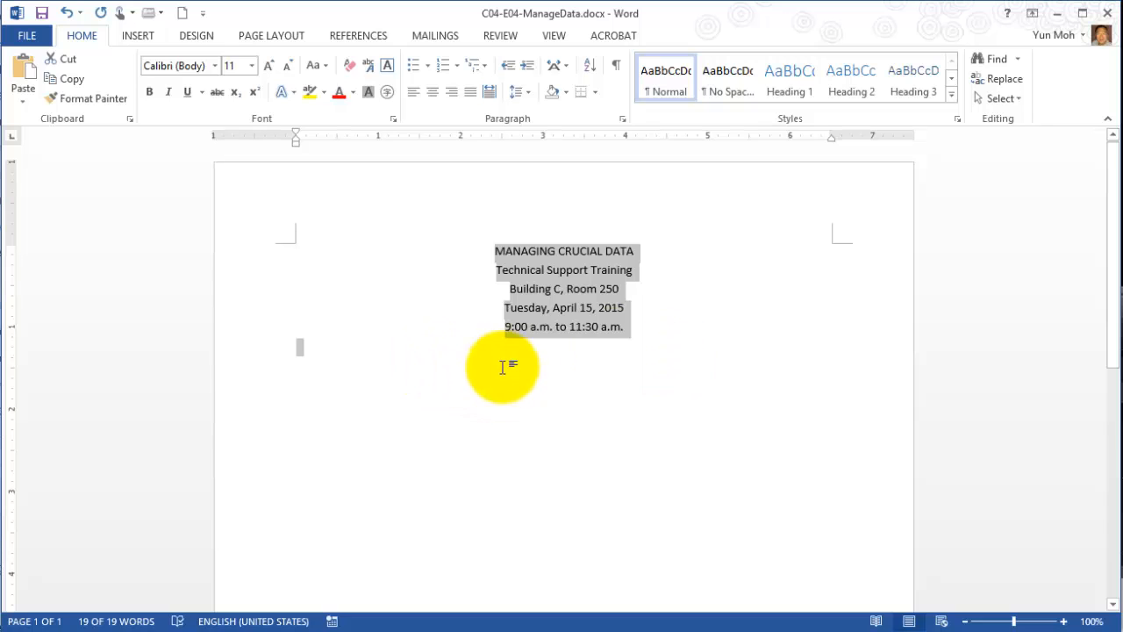
- Show the formatting marks and add two blank paragraphs after the "9:00 a.m. to 11:30 a.m." line
click(647, 325)
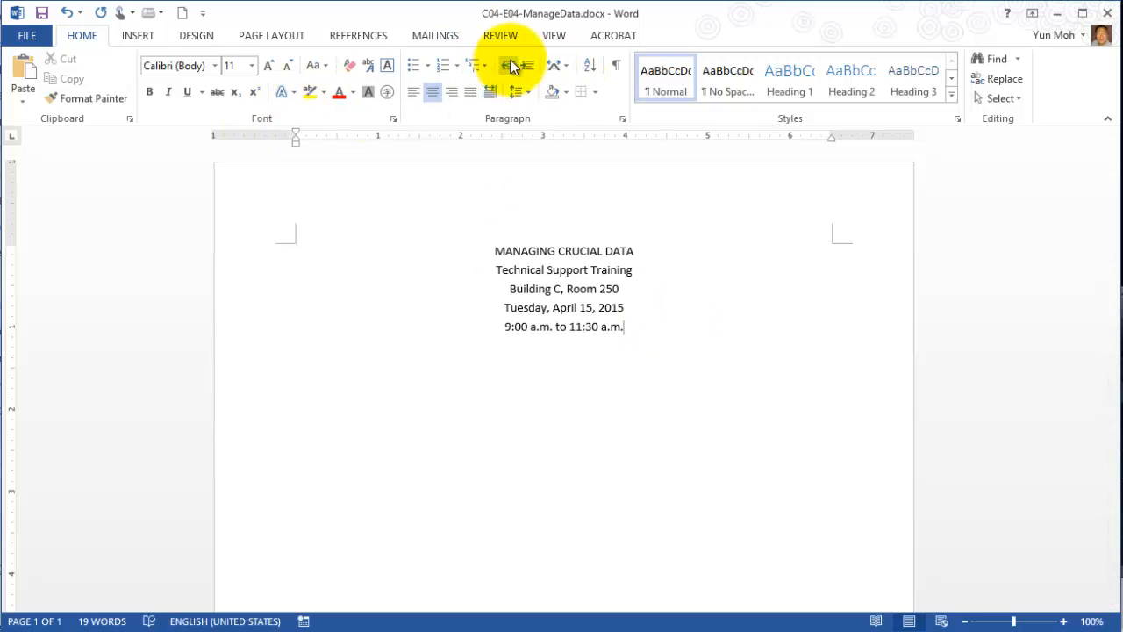
click(616, 65)
click(651, 324)
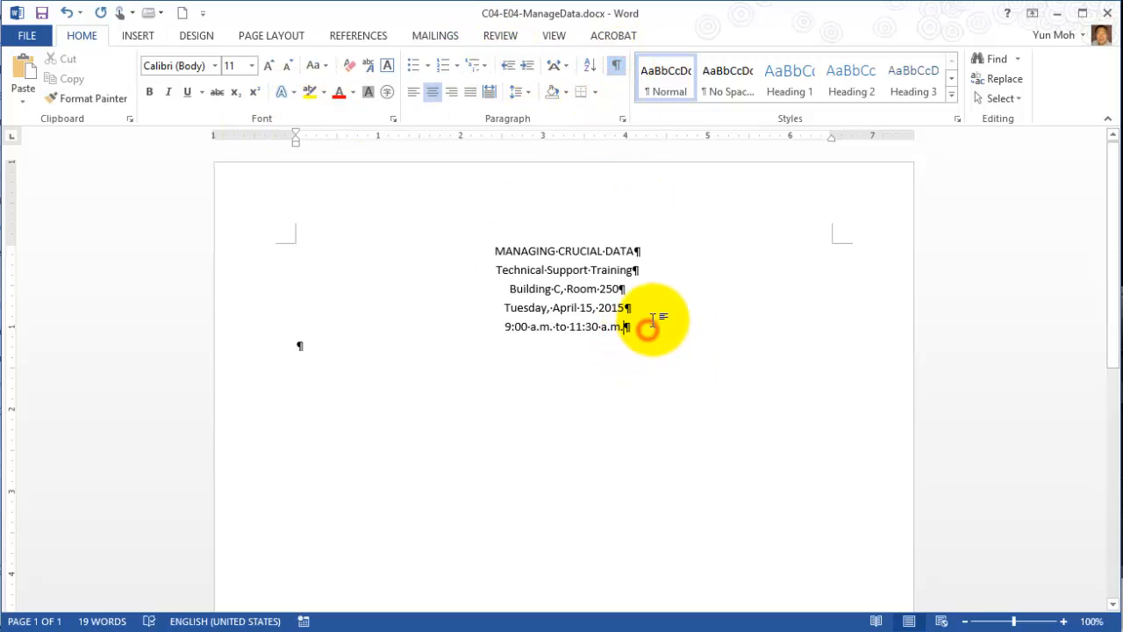
key(Return)
key(Return)
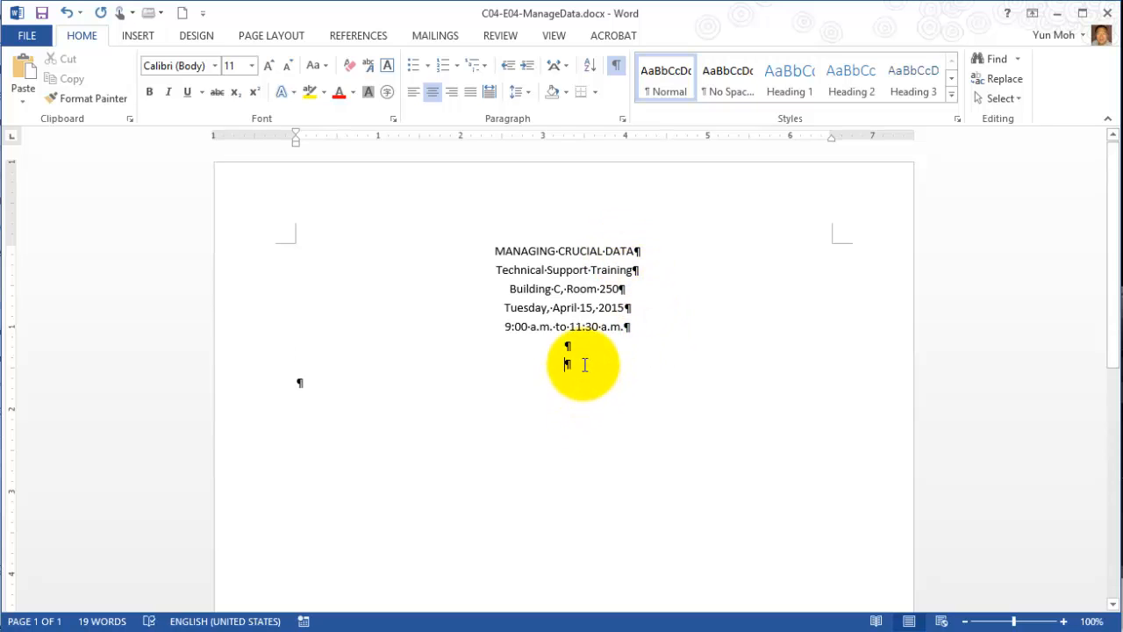
- Remove the added blank paragraphs and enter a new line reading "gfasdfsdf" below the time line
key(BackSpace)
key(BackSpace)
key(BackSpace)
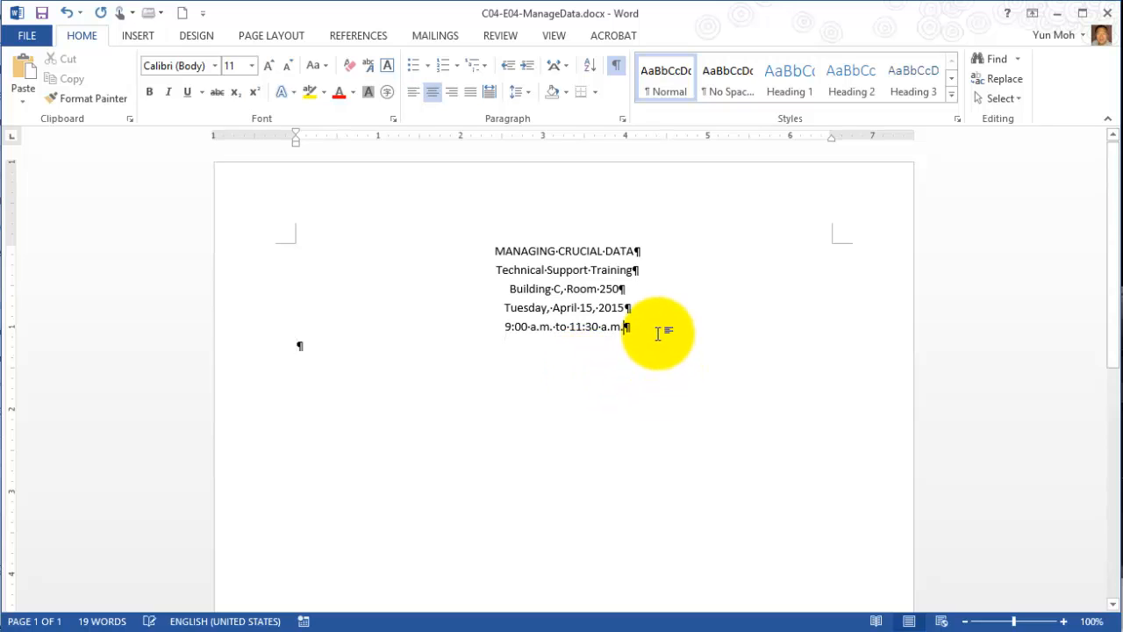
key(Return)
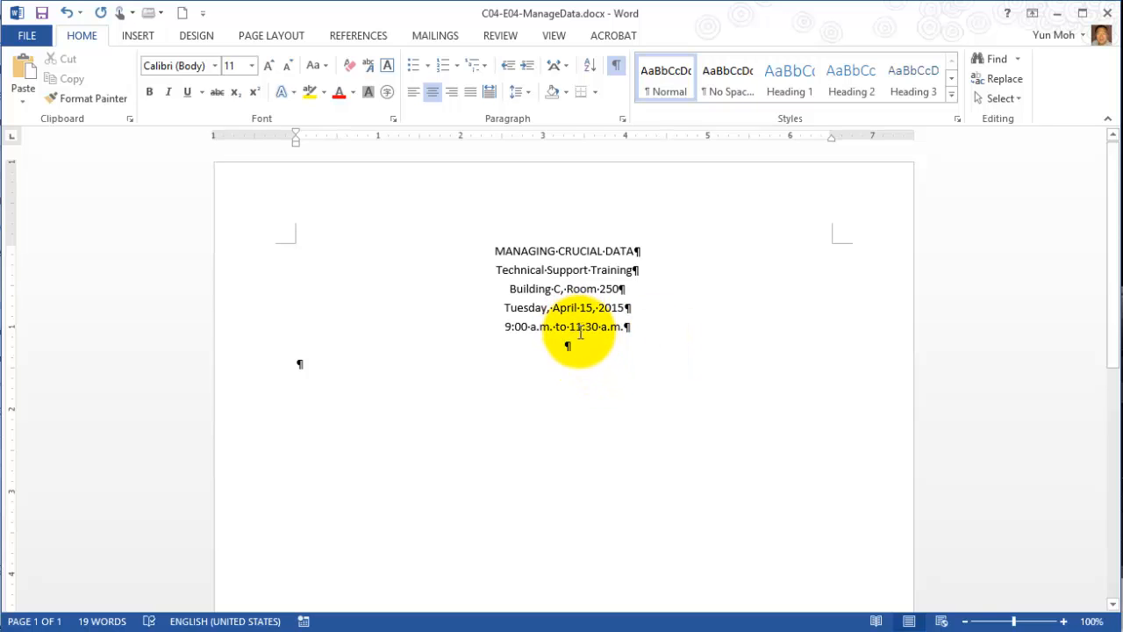
text(gfasdfsdf)
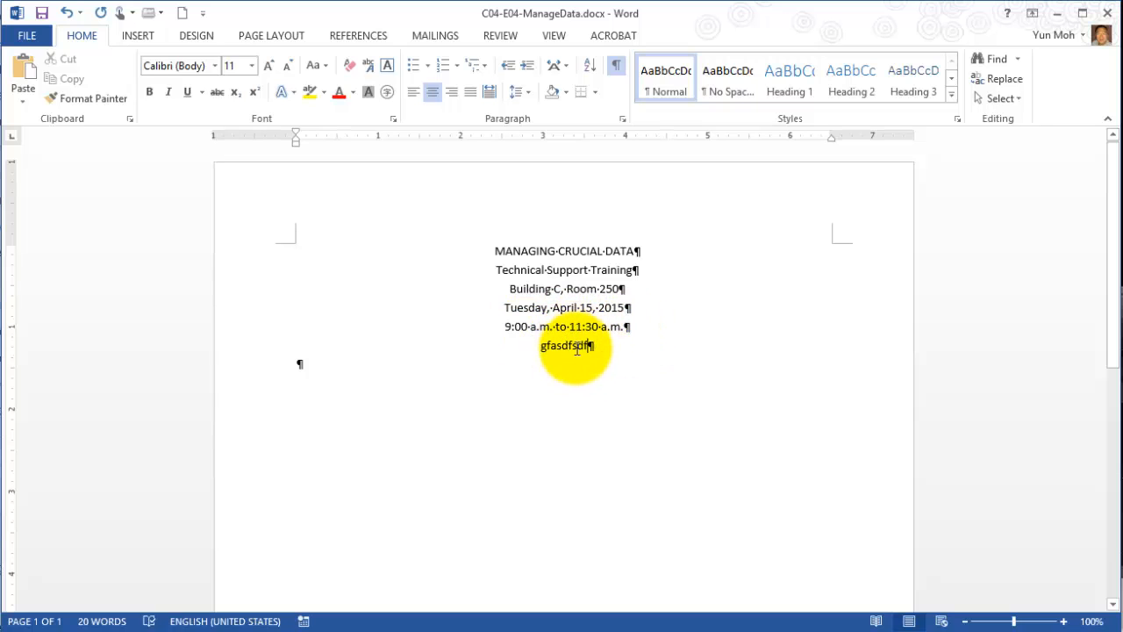
- Delete the whole "gfasdfsdf" line below the time line and hide the formatting marks
click(611, 347)
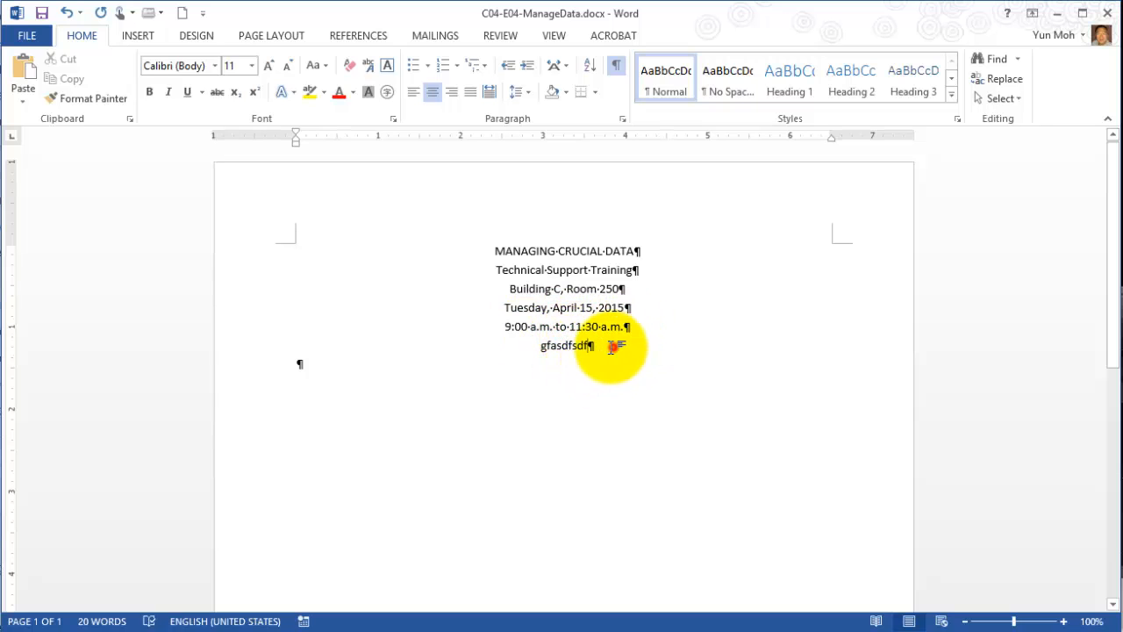
drag(611, 348, 513, 354)
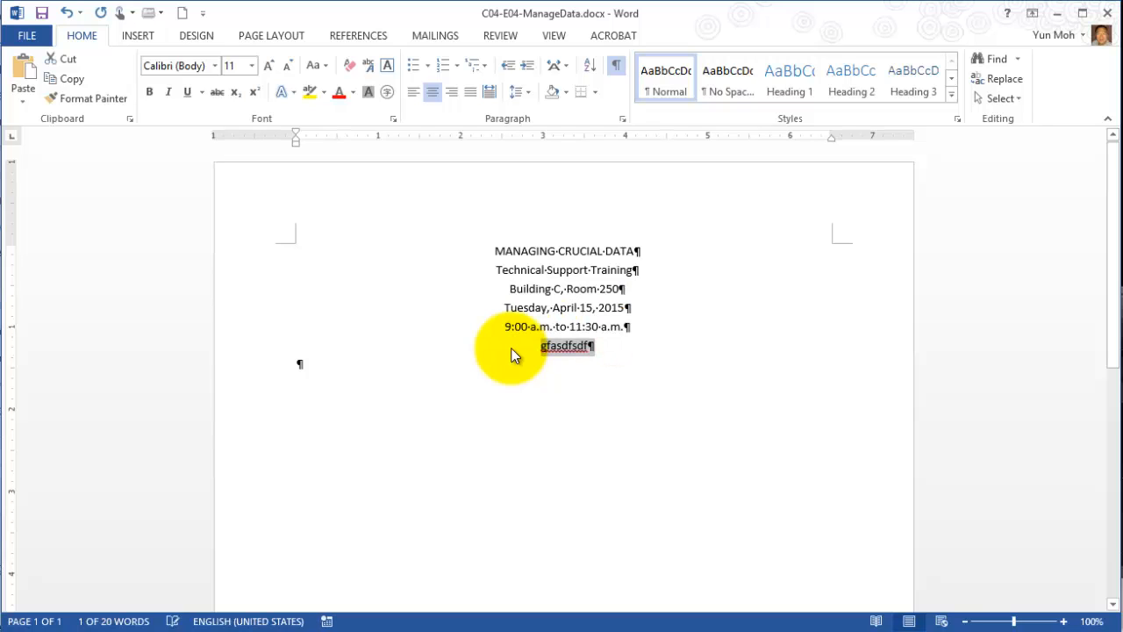
key(Delete)
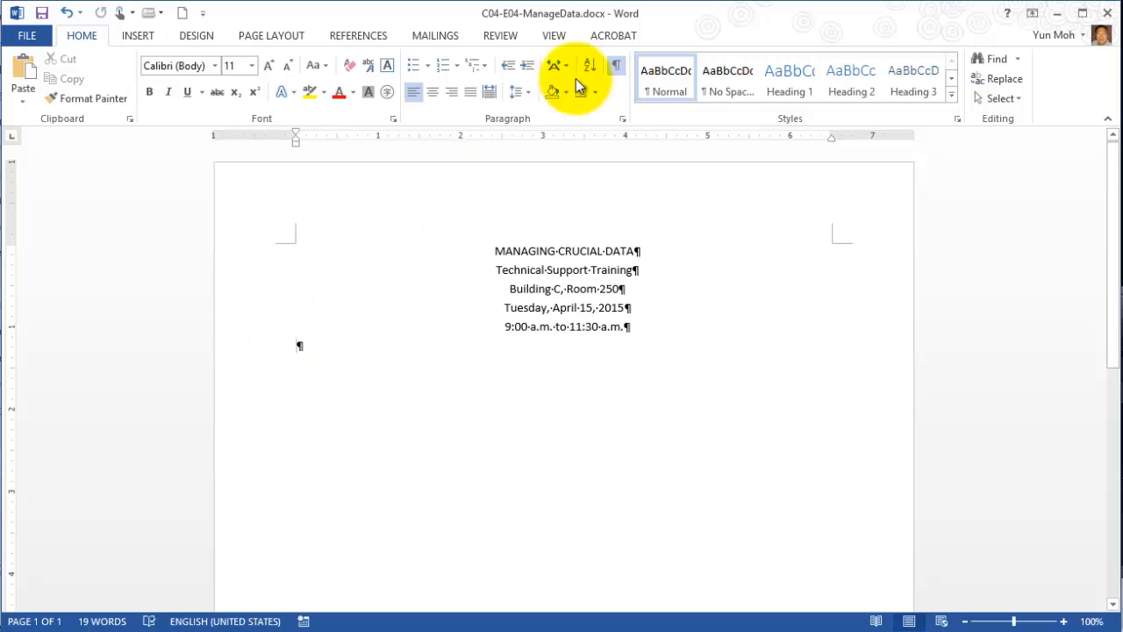
click(615, 66)
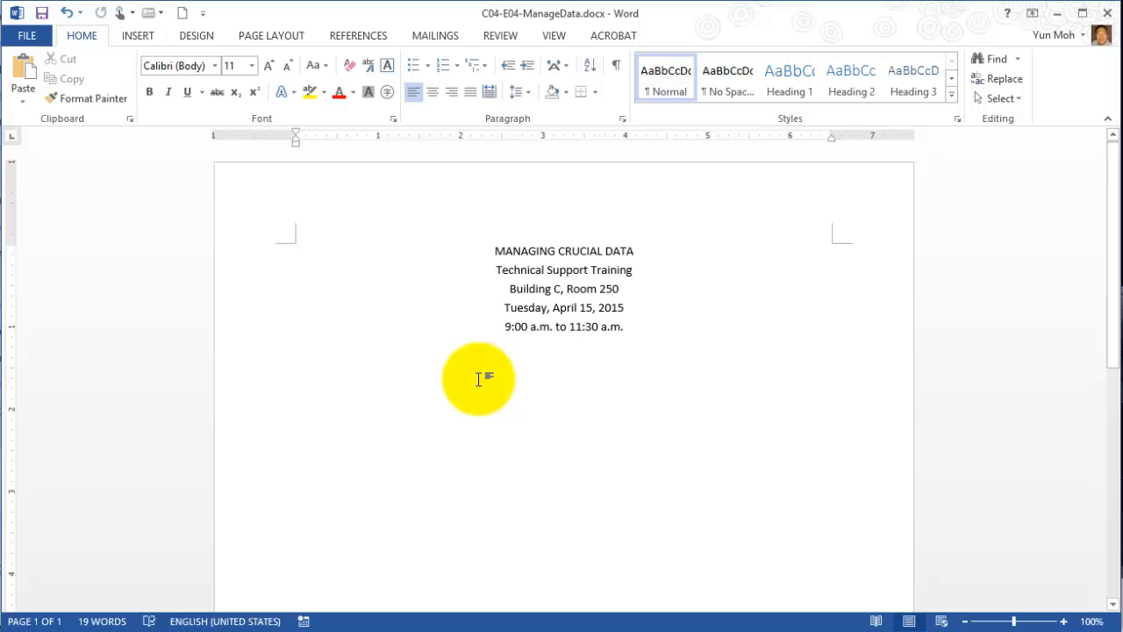
- Copy the whole five-line training announcement and paste a duplicate directly below the original
key(ctrl+a)
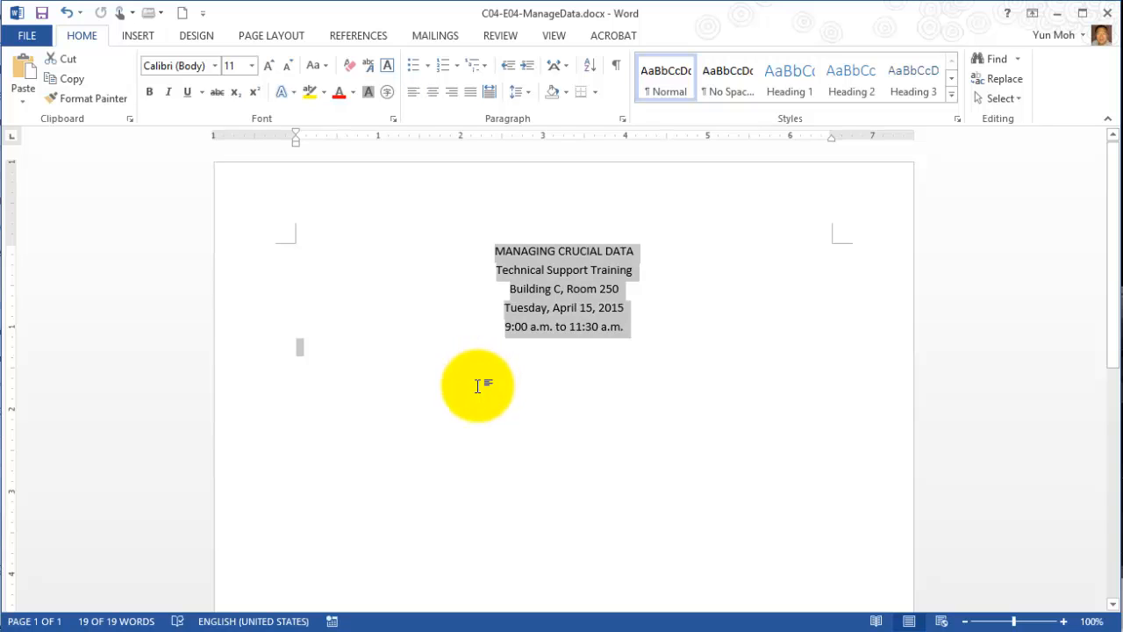
click(71, 79)
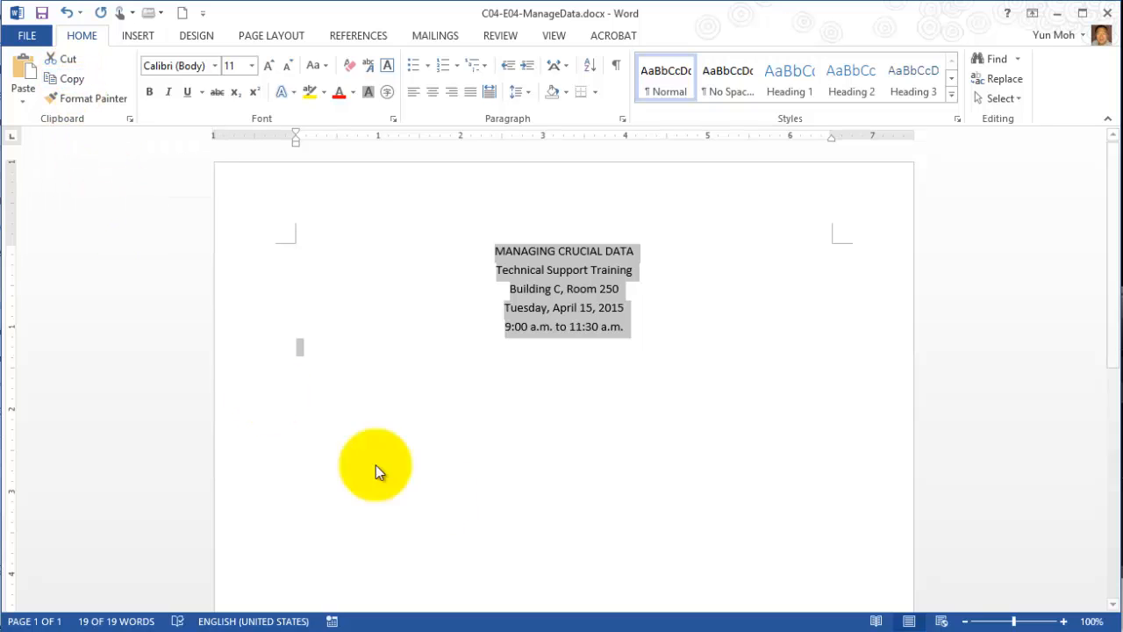
click(601, 396)
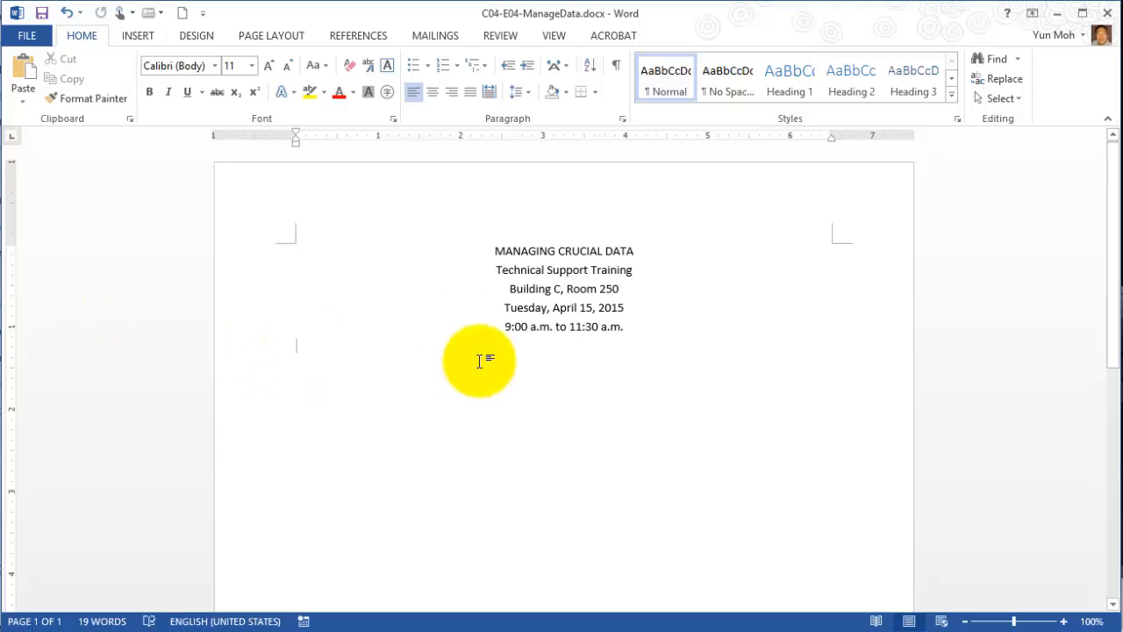
click(24, 78)
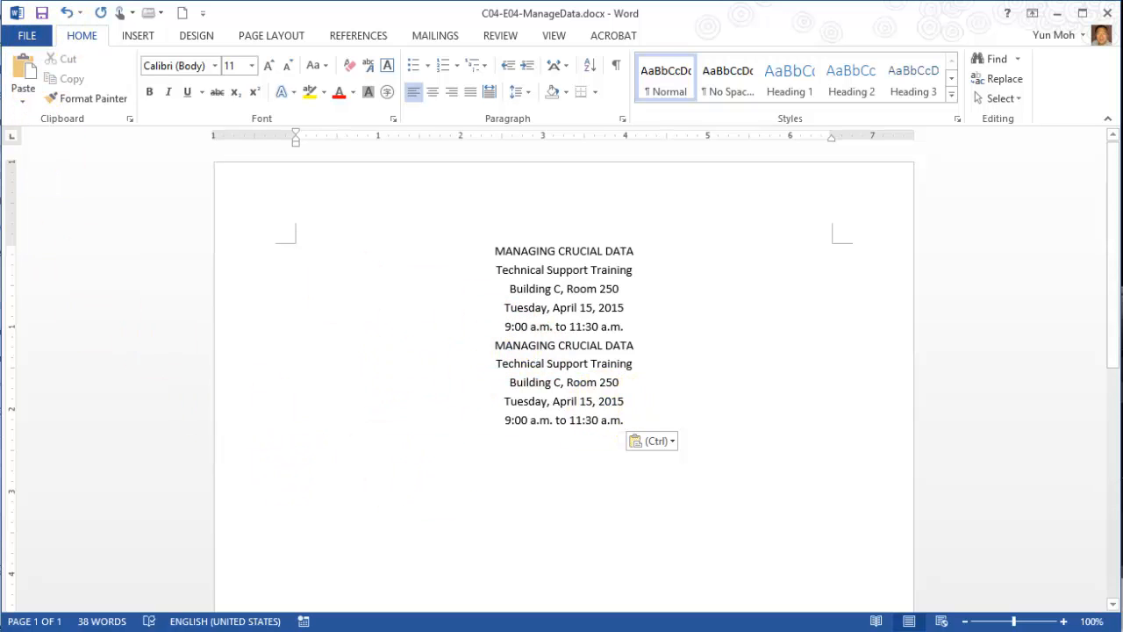
- Paste two more copies of the announcement below the existing text, leaving a blank line before each
click(359, 468)
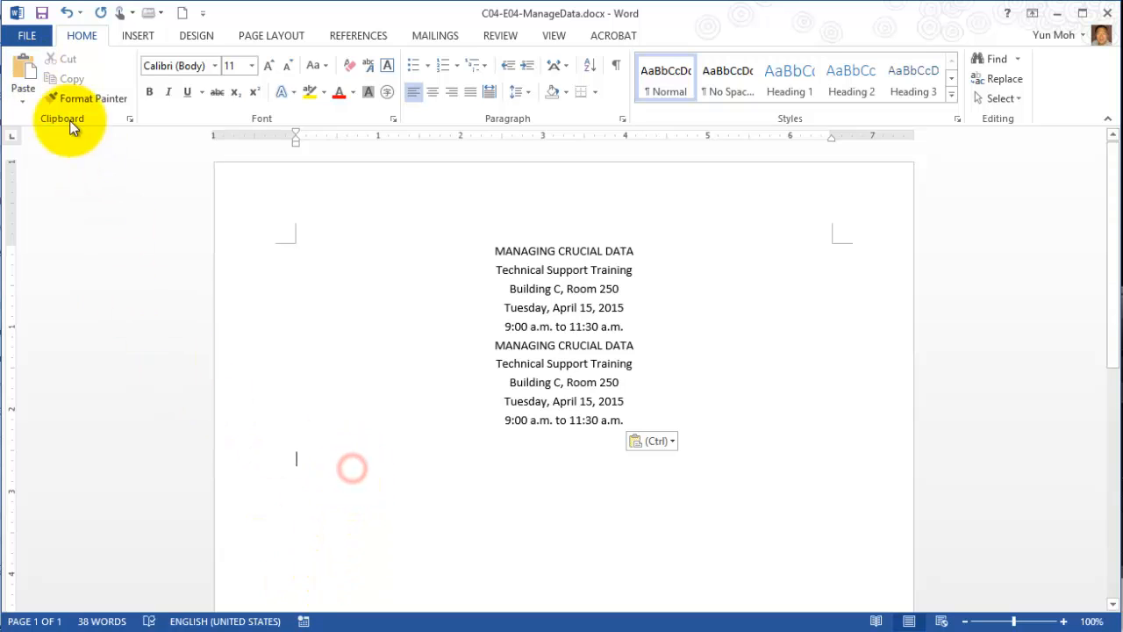
click(21, 77)
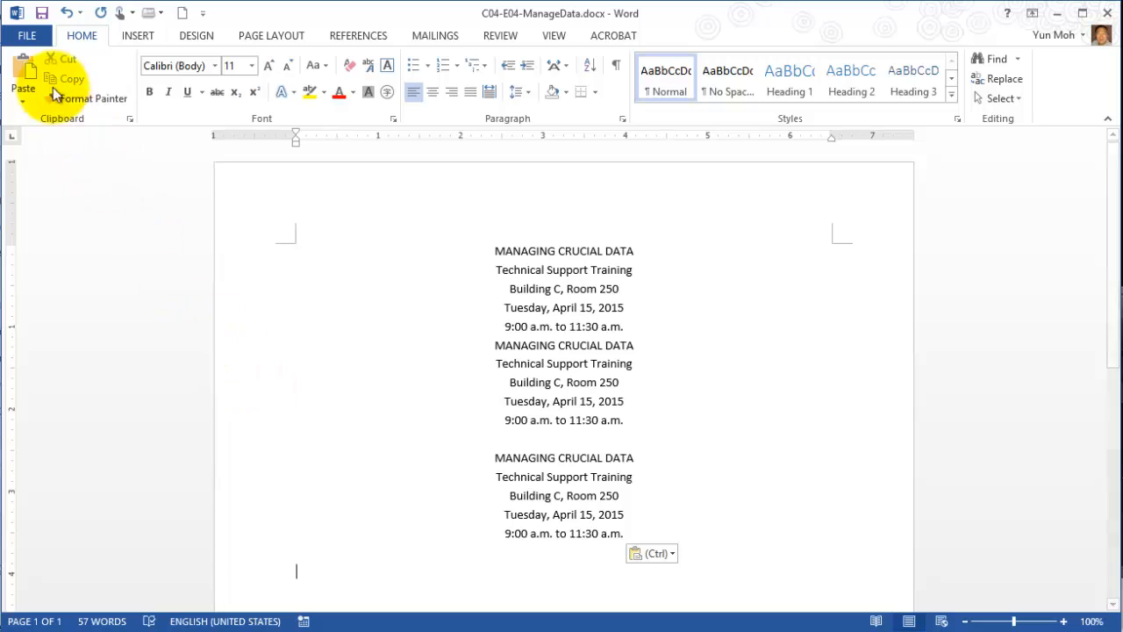
click(25, 78)
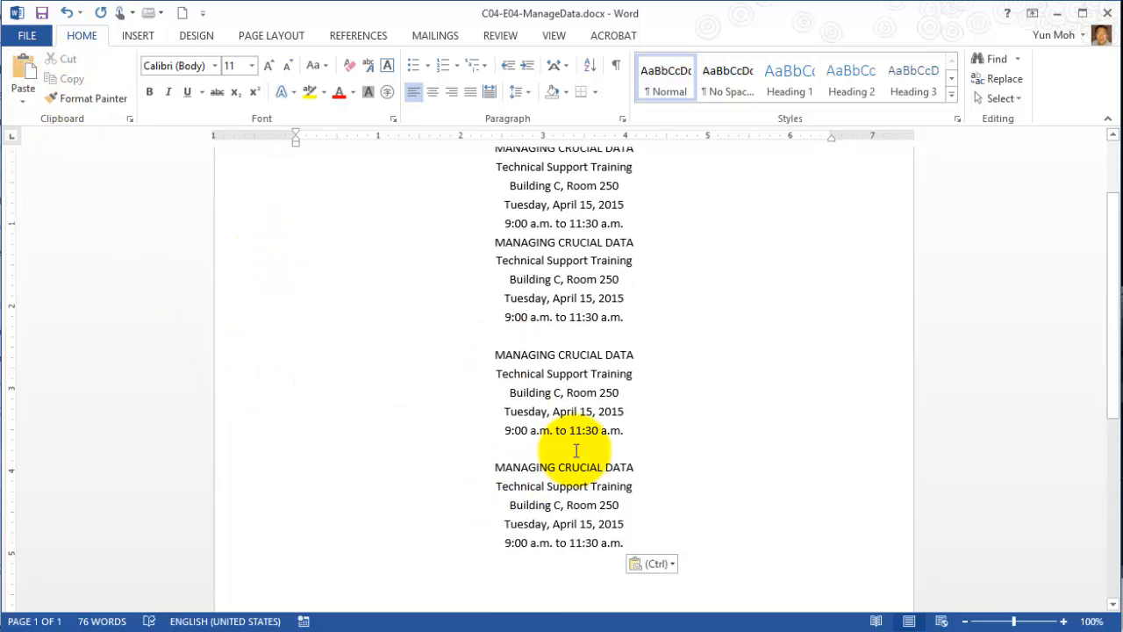
- Undo the last two pastes of the announcement and redo one of them
scroll(564, 447, up, 3)
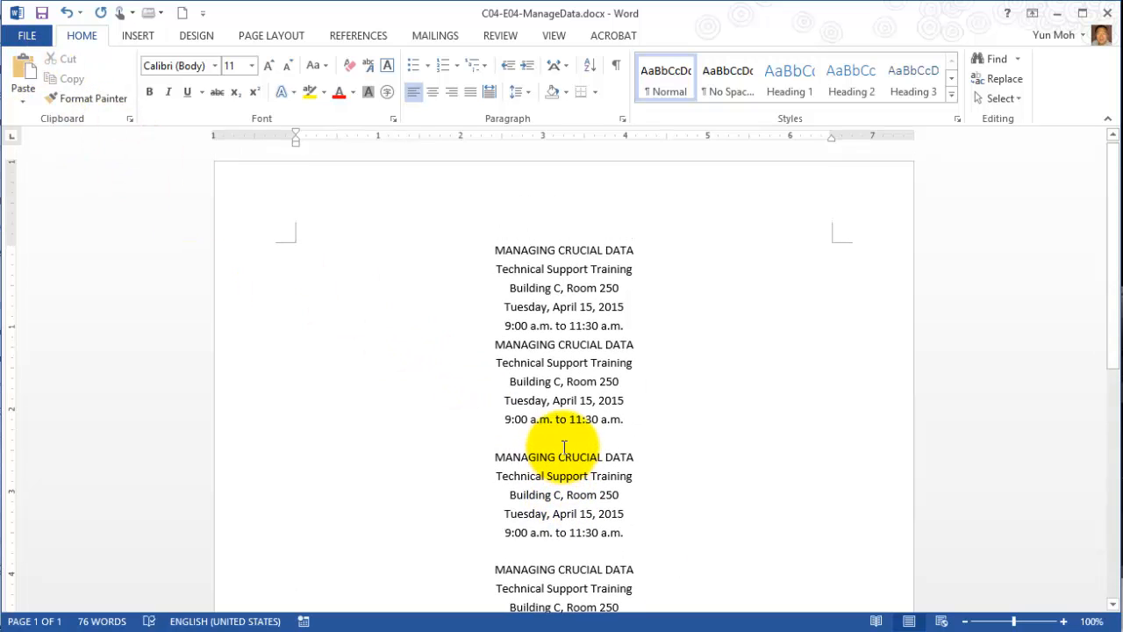
click(68, 12)
click(67, 12)
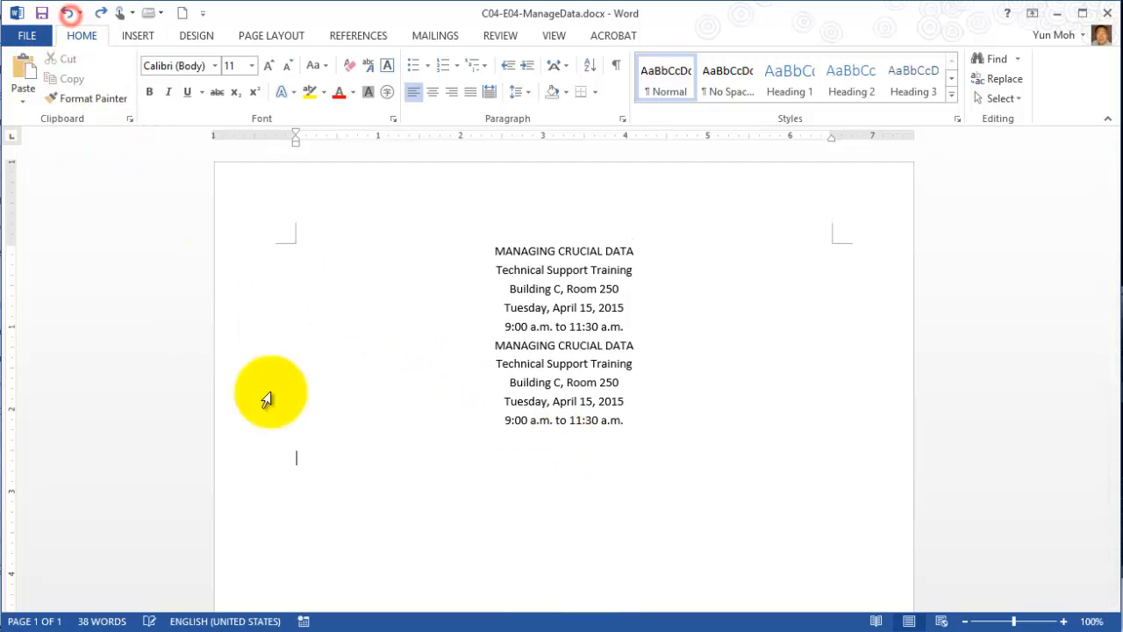
click(100, 12)
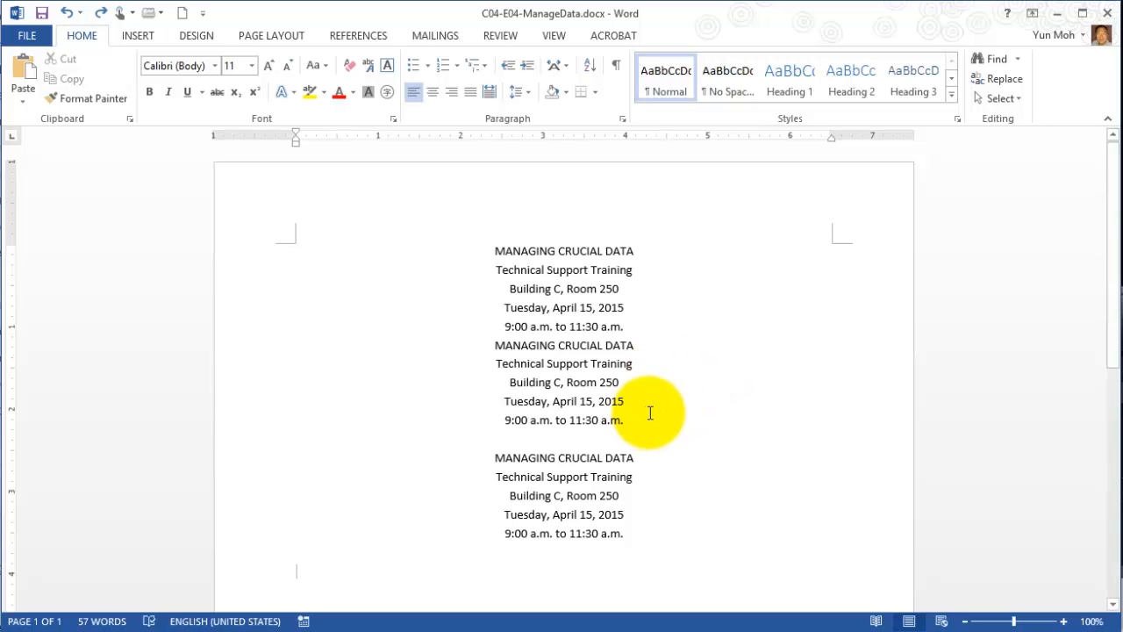
- Delete the first two copies of the announcement, keeping only the third
drag(646, 431, 306, 130)
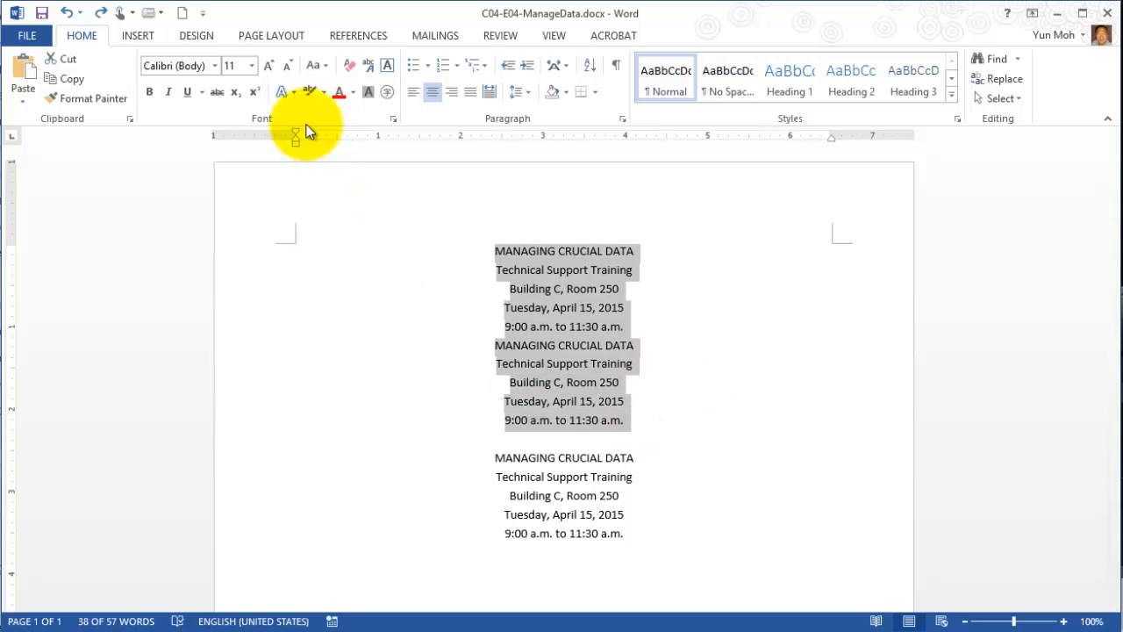
key(Delete)
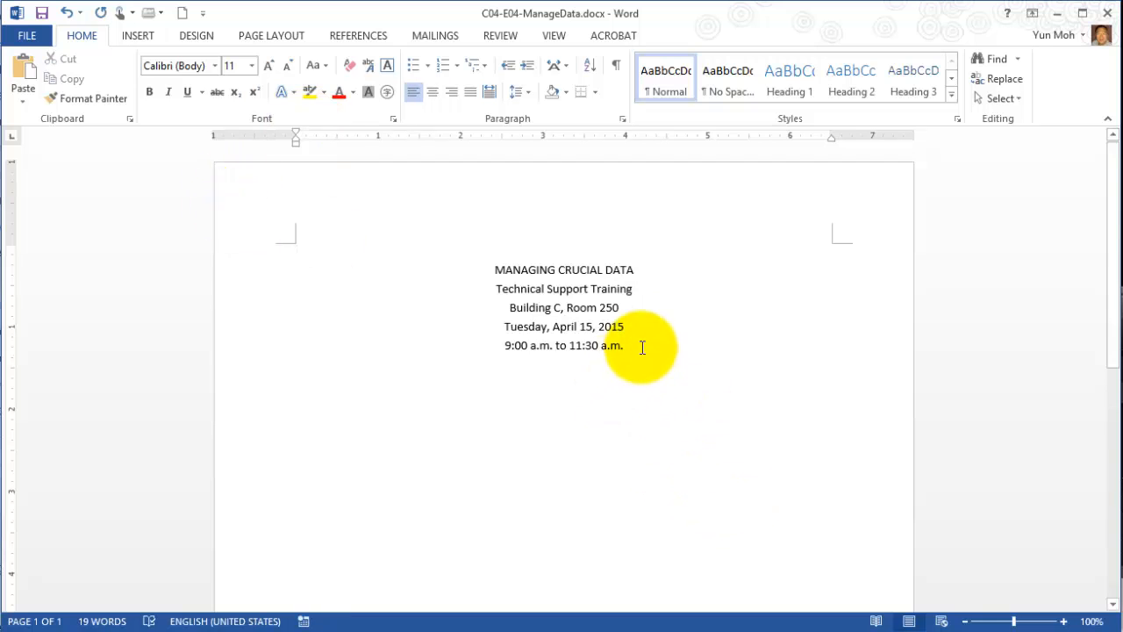
- Duplicate the five announcement lines onto an empty paragraph below without using the clipboard, and undo the copy
drag(650, 345, 459, 251)
drag(647, 348, 488, 269)
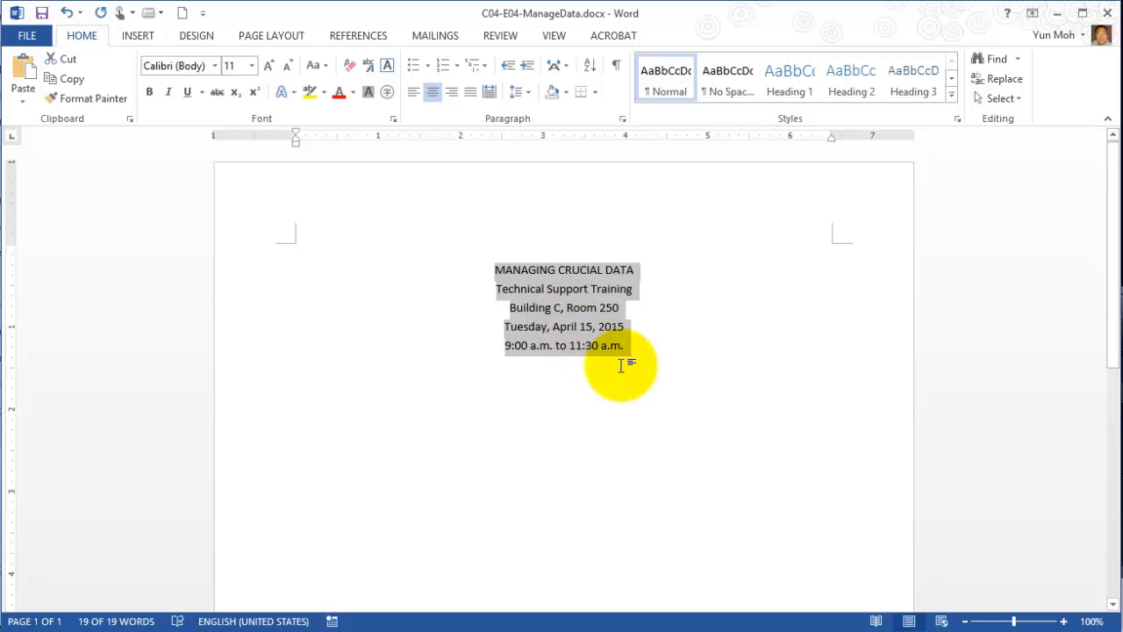
click(672, 421)
drag(642, 345, 495, 270)
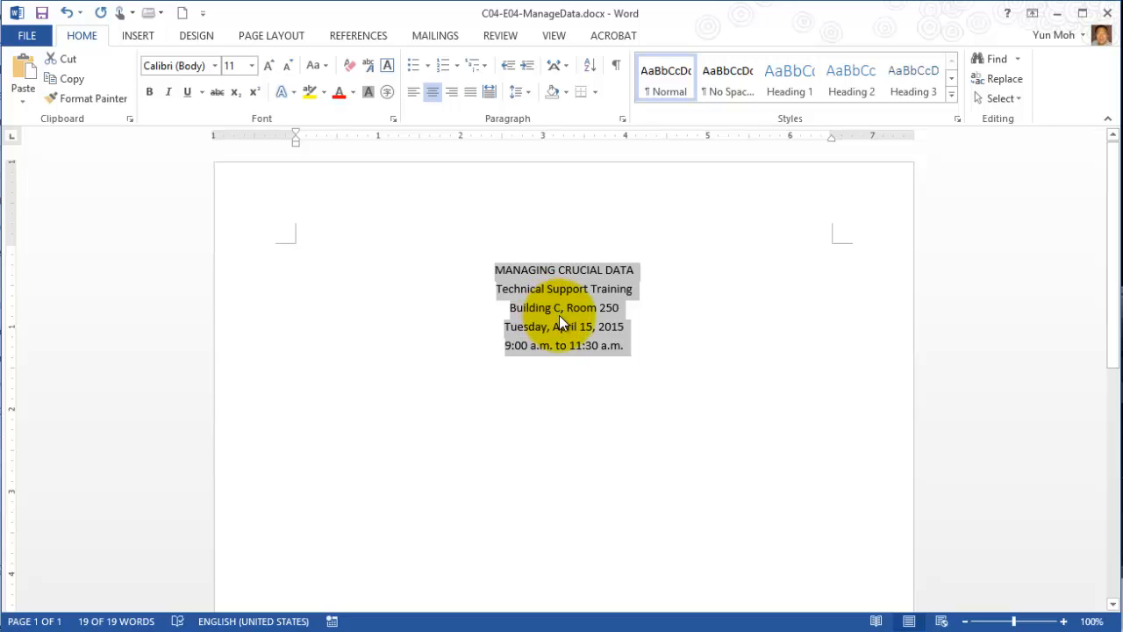
drag(559, 315, 560, 321)
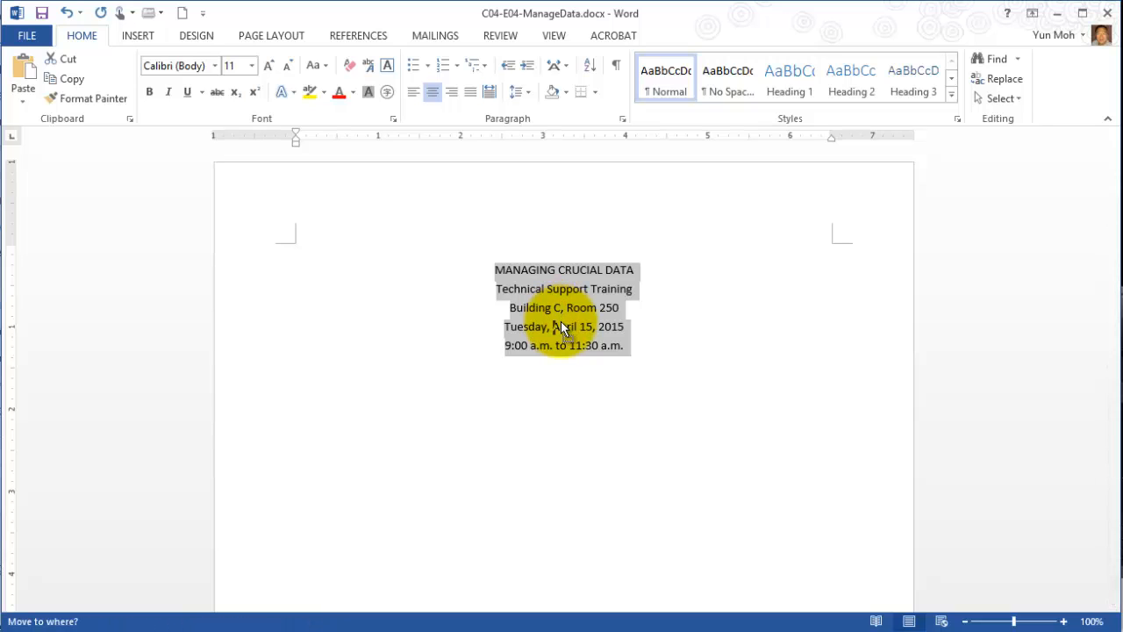
key(ctrl)
drag(561, 321, 320, 399)
key(ctrl)
key(ctrl)
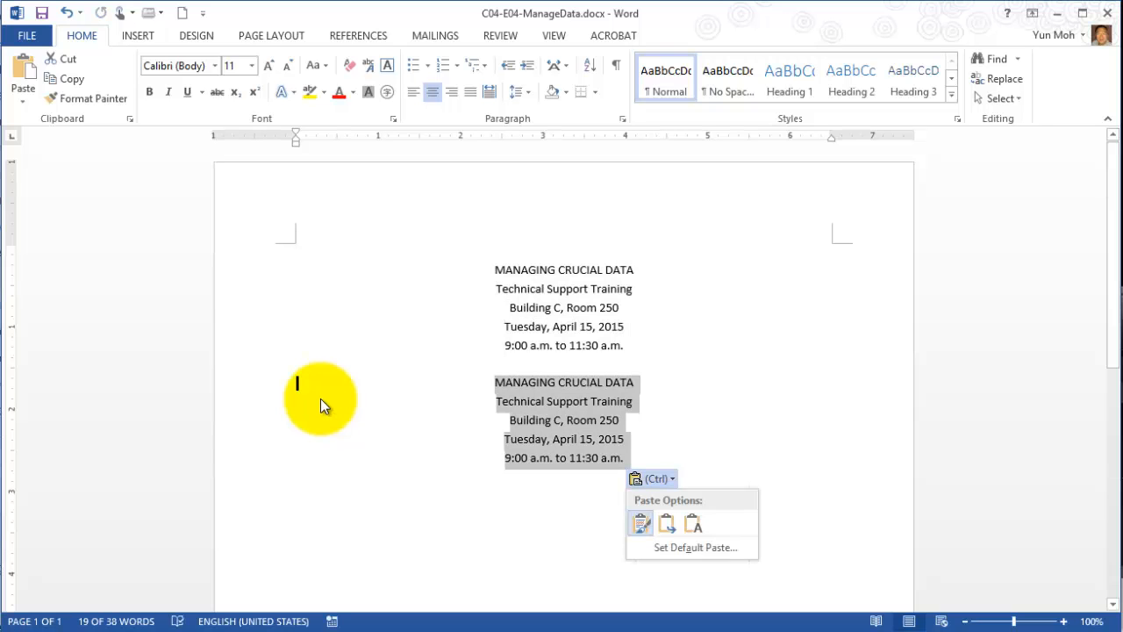
click(421, 342)
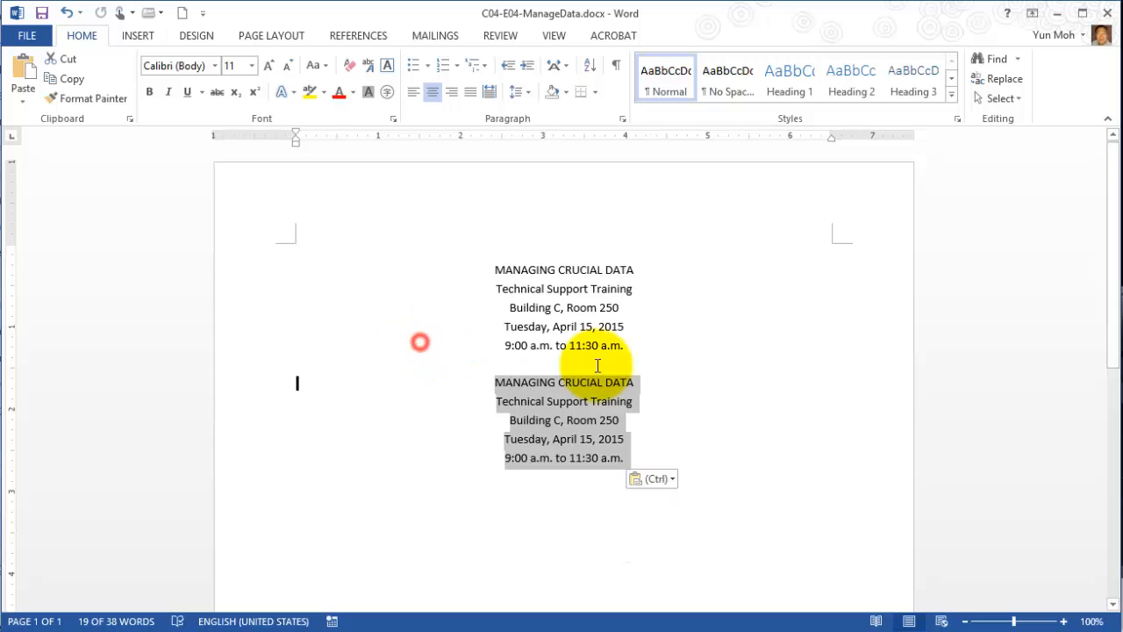
click(68, 13)
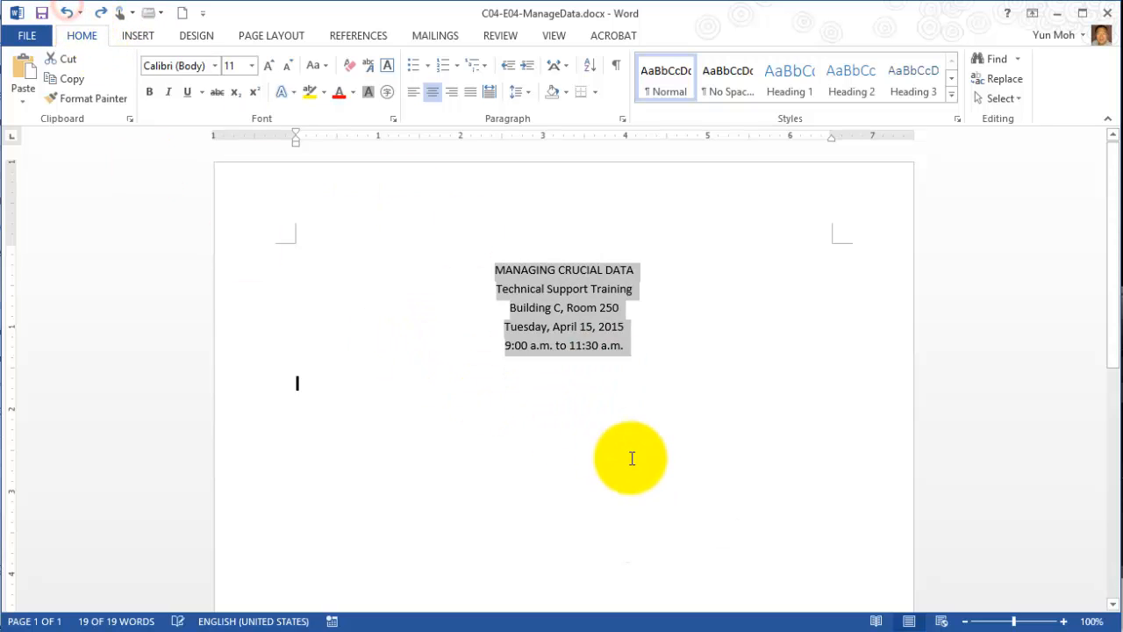
- Move the five announcement lines to the empty area below them, and undo the move
click(632, 458)
drag(652, 352, 469, 243)
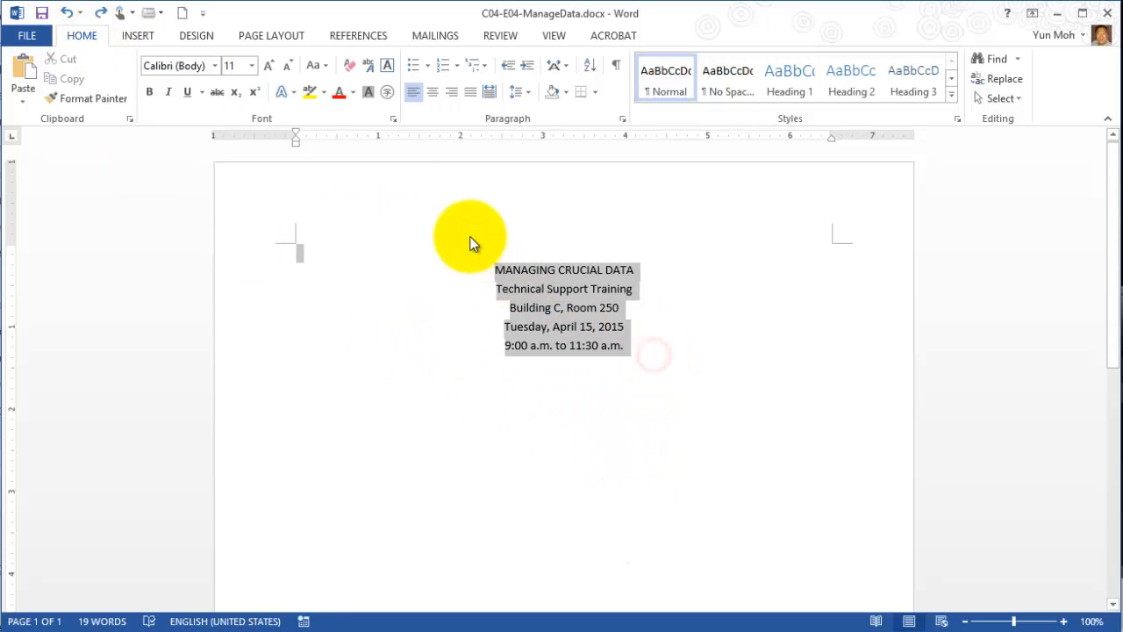
click(574, 426)
drag(652, 348, 498, 279)
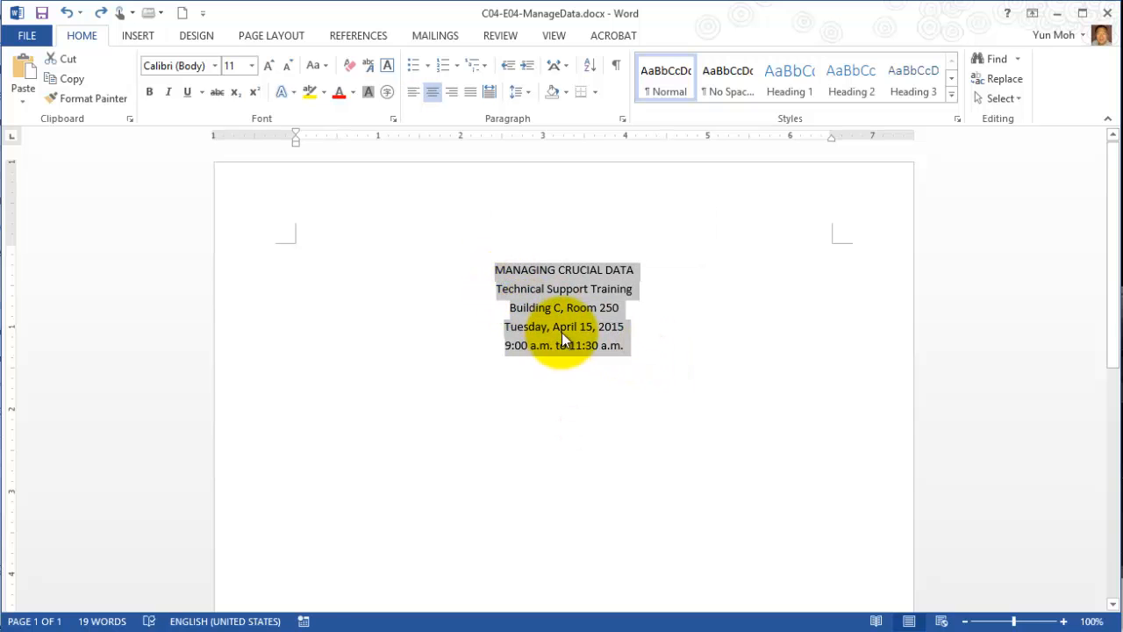
drag(565, 316, 404, 479)
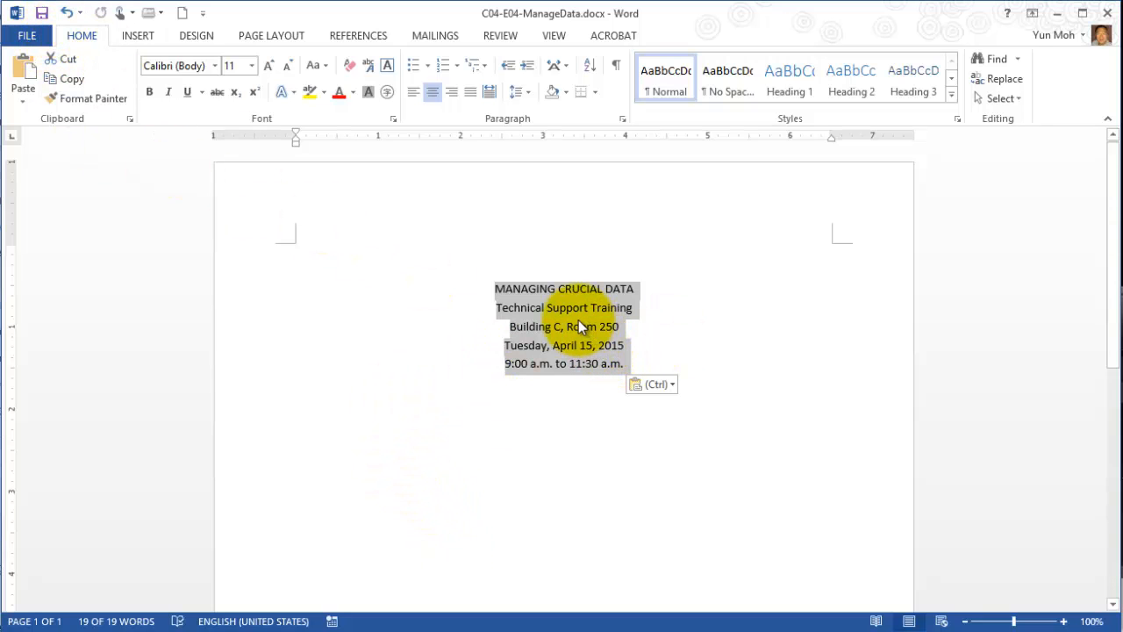
click(67, 12)
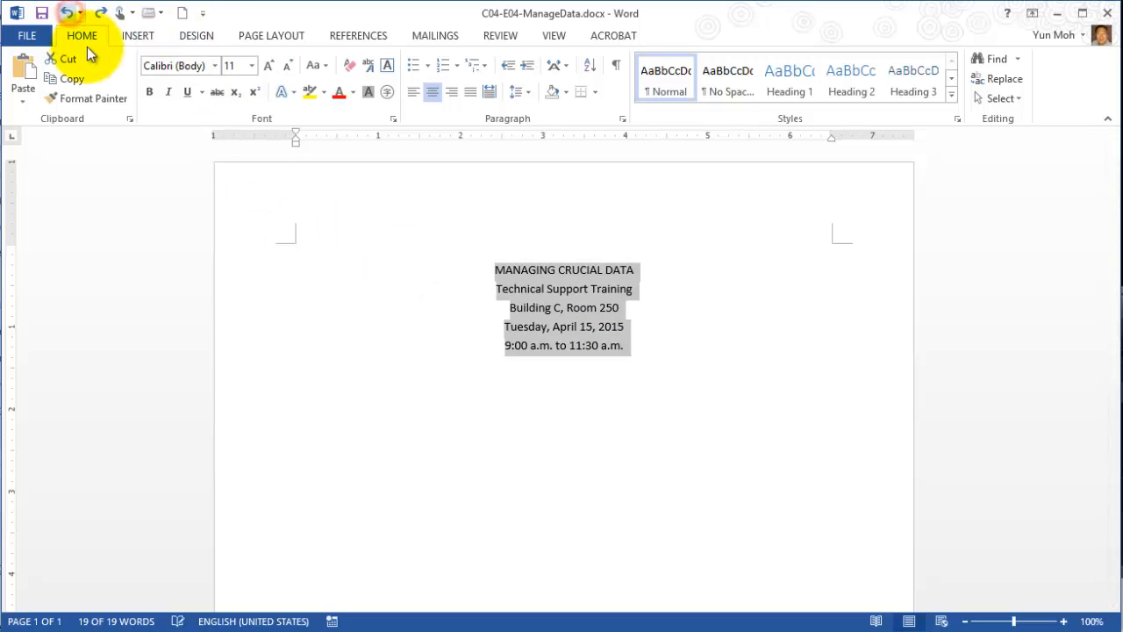
- Add five blank paragraphs at the end of the document, below the announcement
click(633, 536)
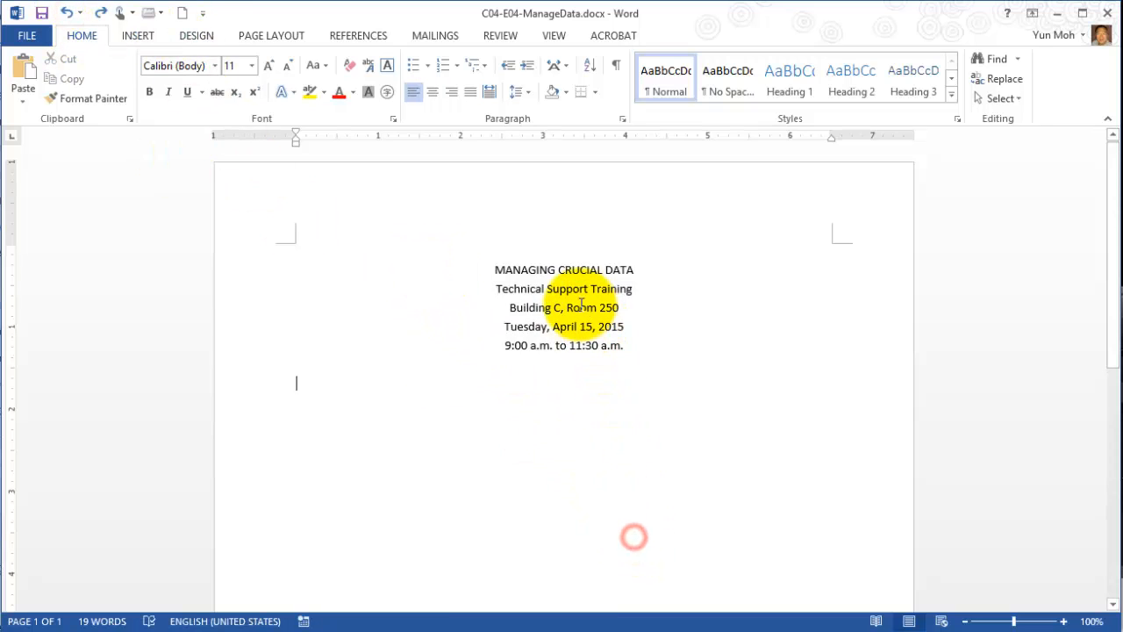
key(Return)
key(Return)
key(Return)
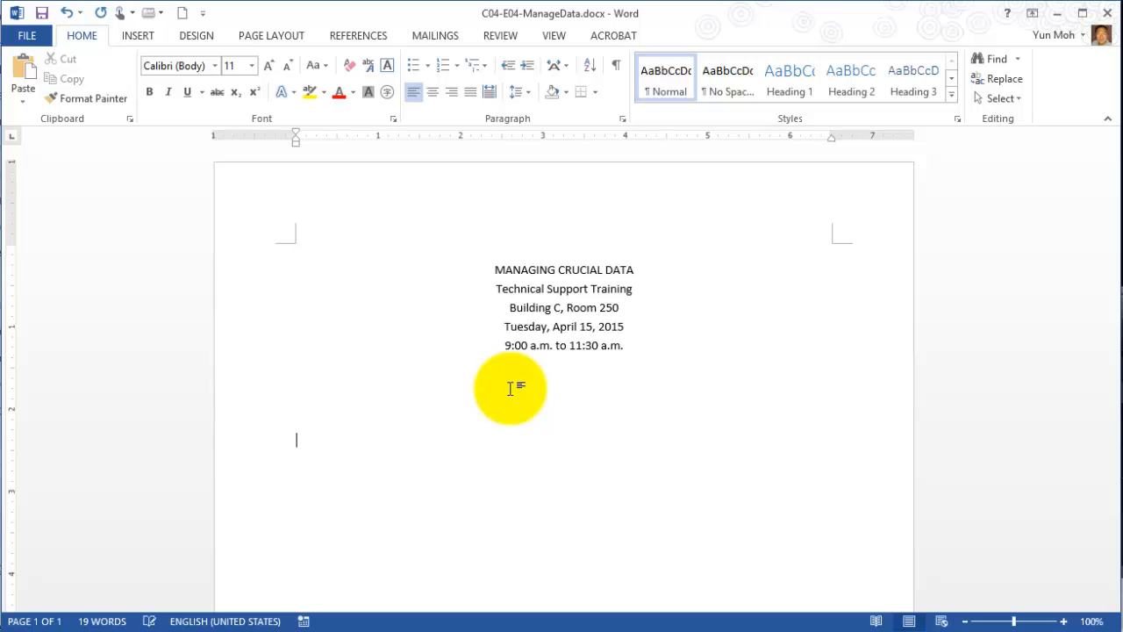
key(Return)
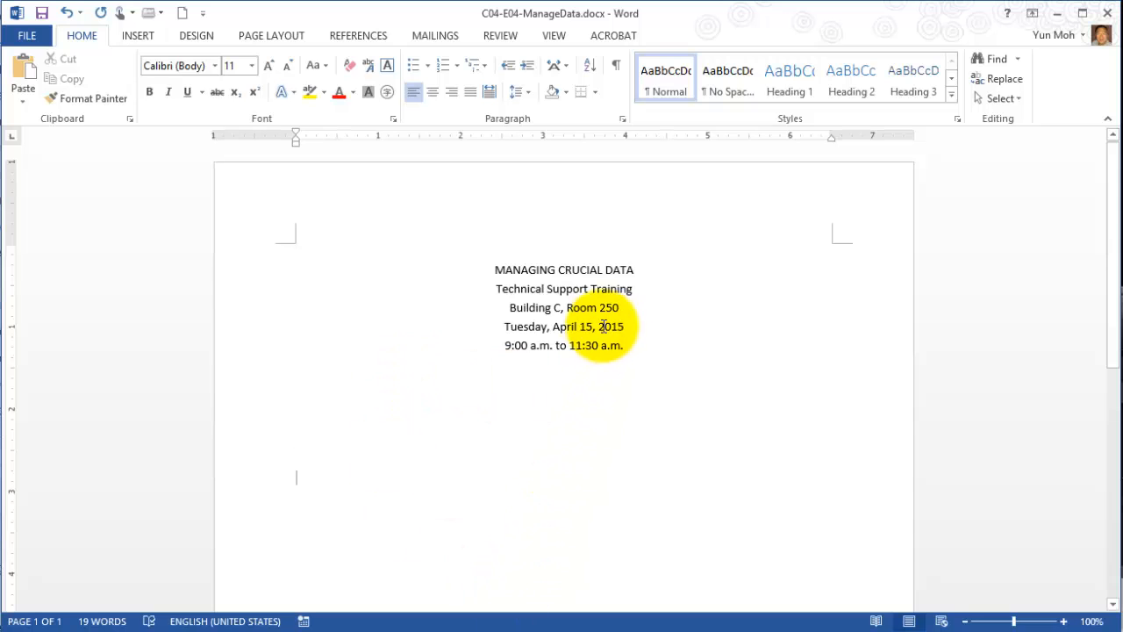
- Move the announcement block to a blank paragraph further down the page, and undo the move
drag(632, 344, 479, 271)
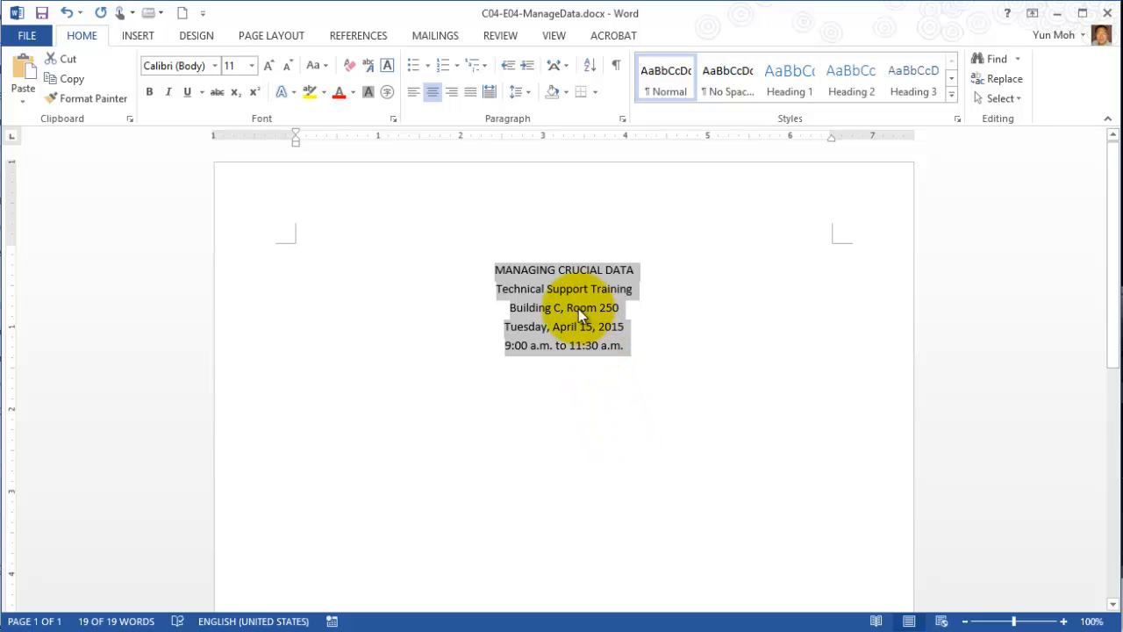
drag(557, 296, 562, 356)
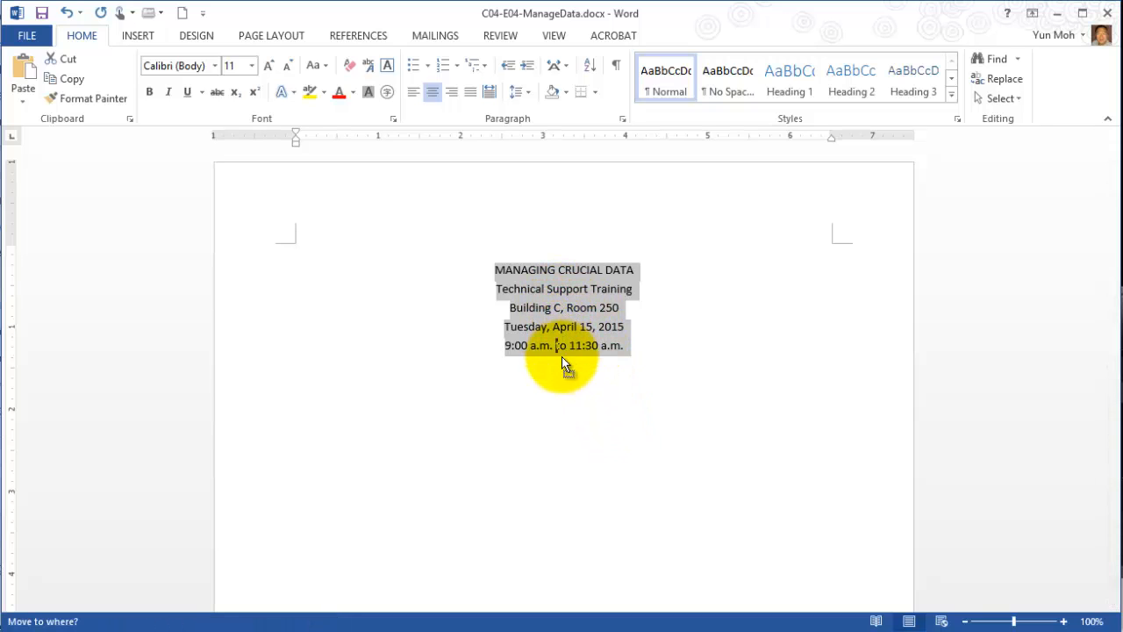
click(532, 433)
key(Return)
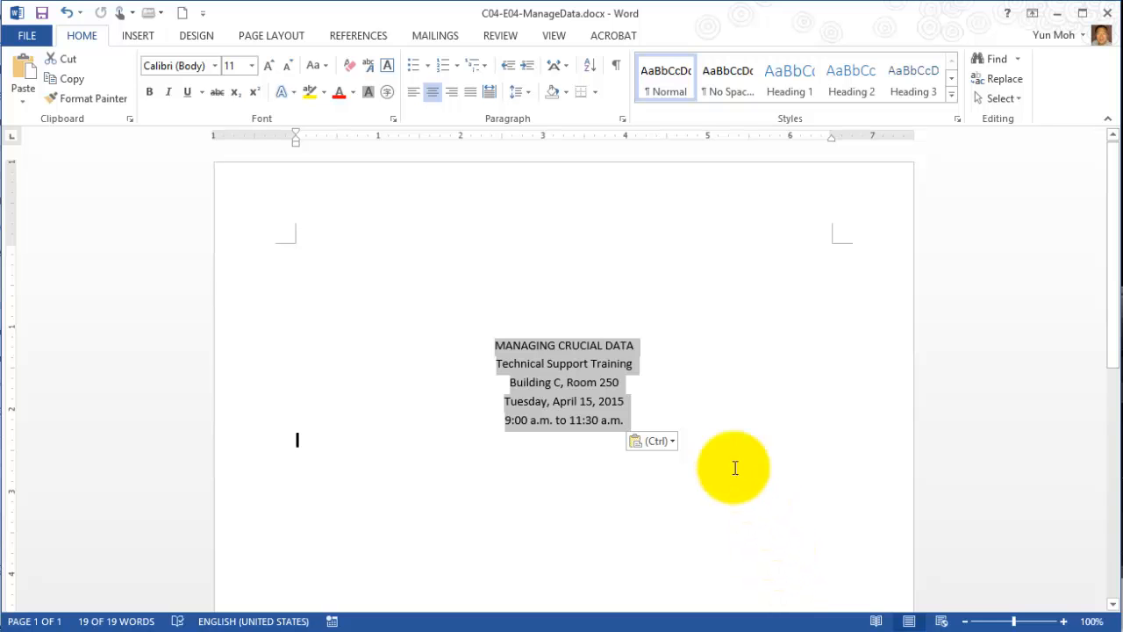
click(66, 12)
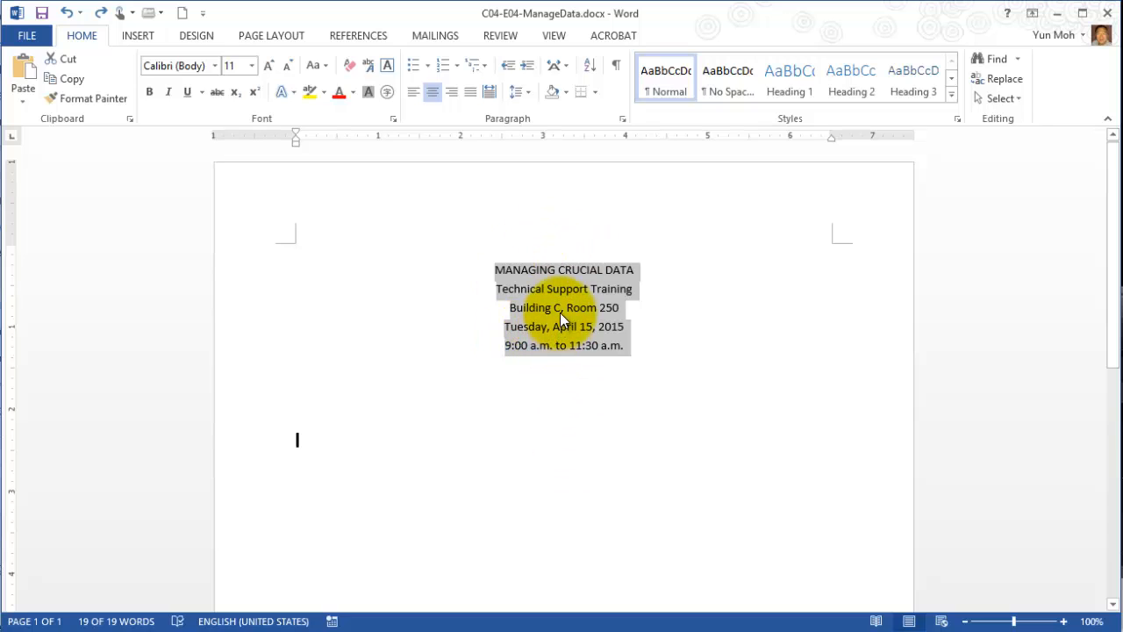
- Place a copy of the selected announcement lines on the fifth blank paragraph below the "9:00 a.m. to 11:30 a.m." line
drag(563, 300, 564, 300)
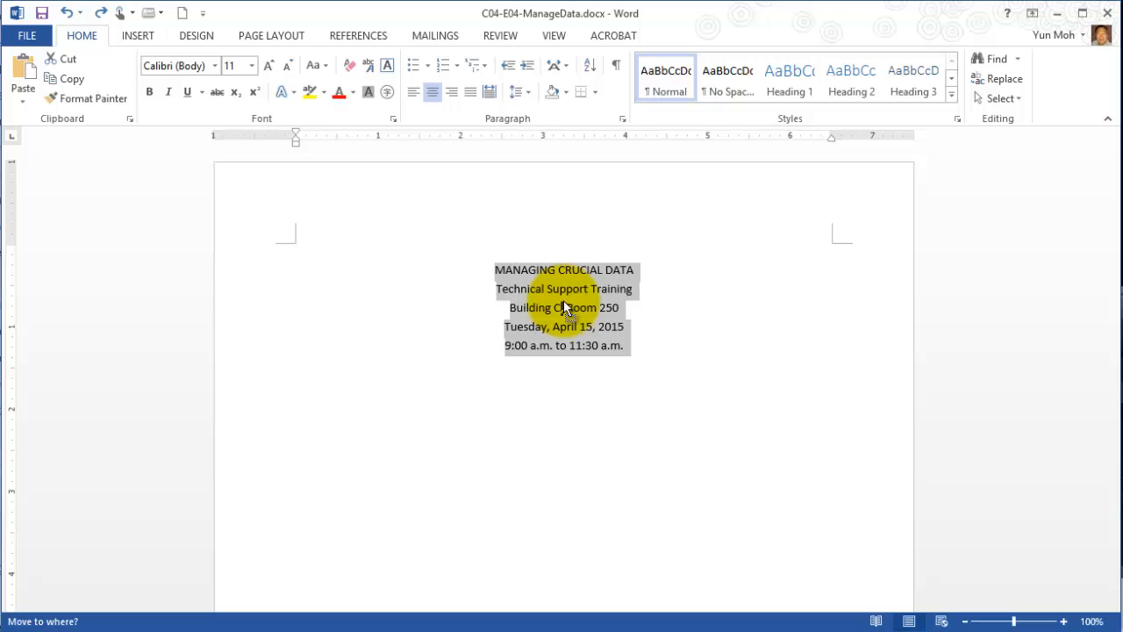
drag(563, 300, 409, 438)
key(ctrl)
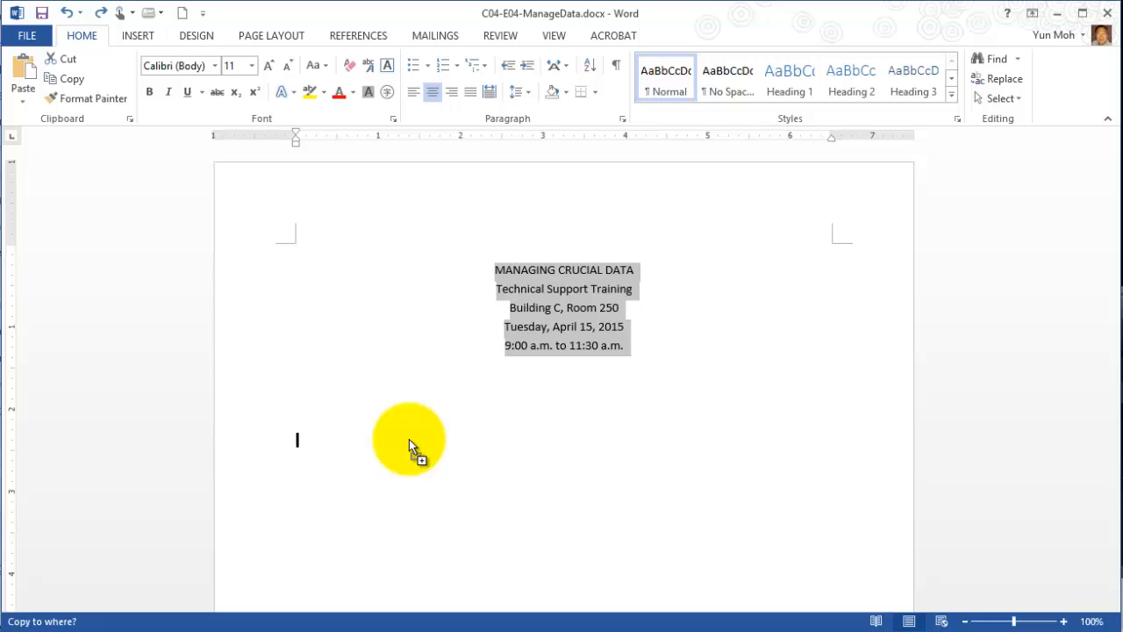
drag(409, 438, 408, 439)
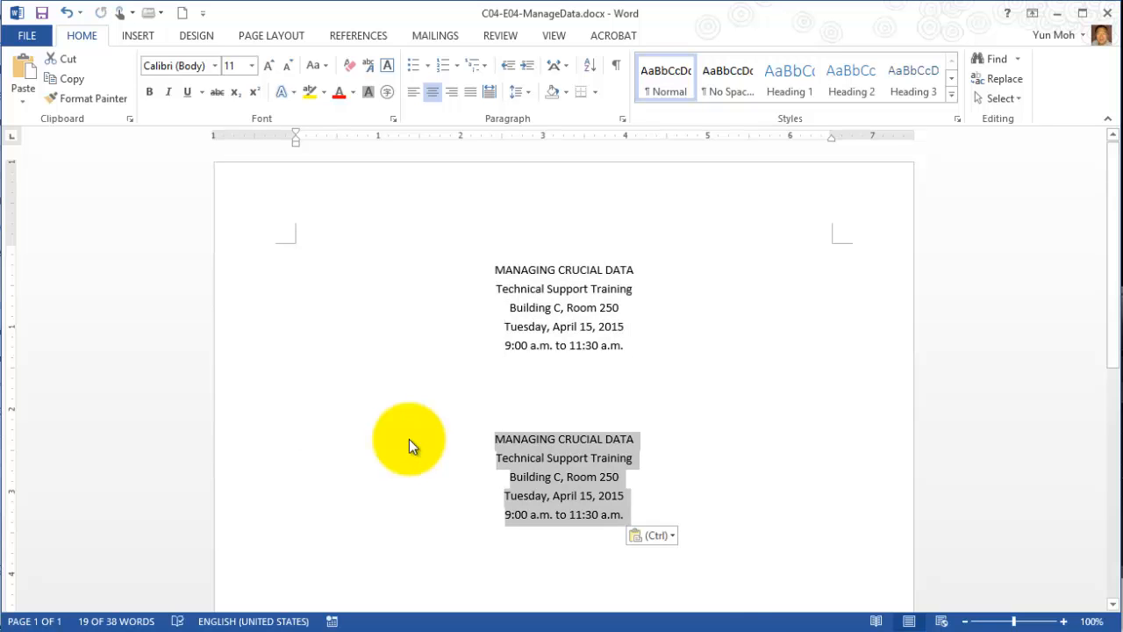
key(ctrl)
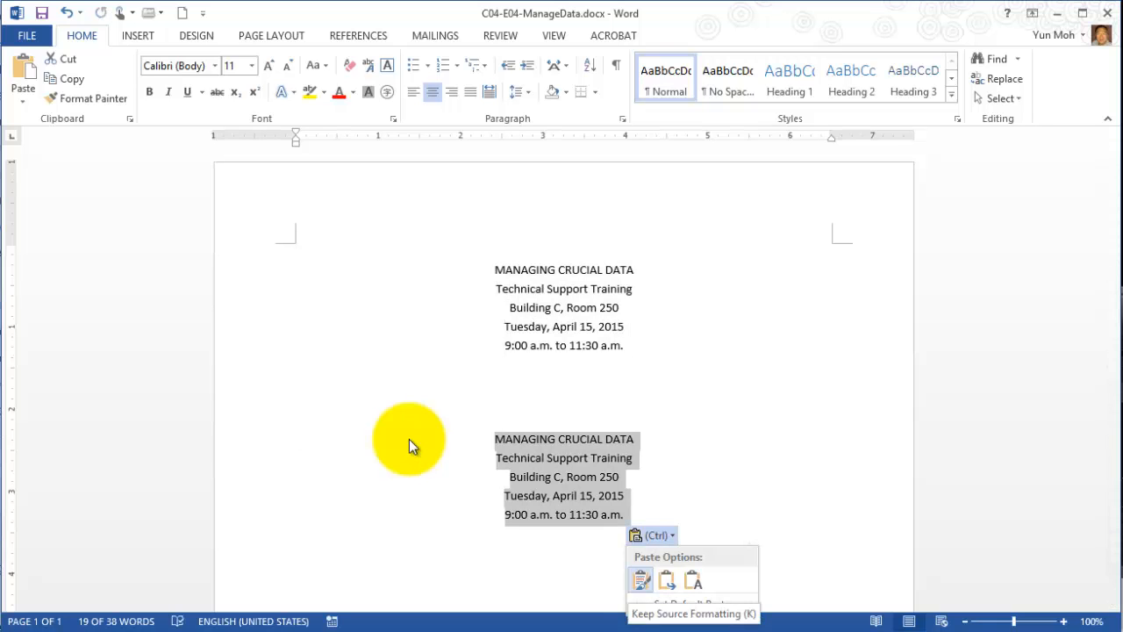